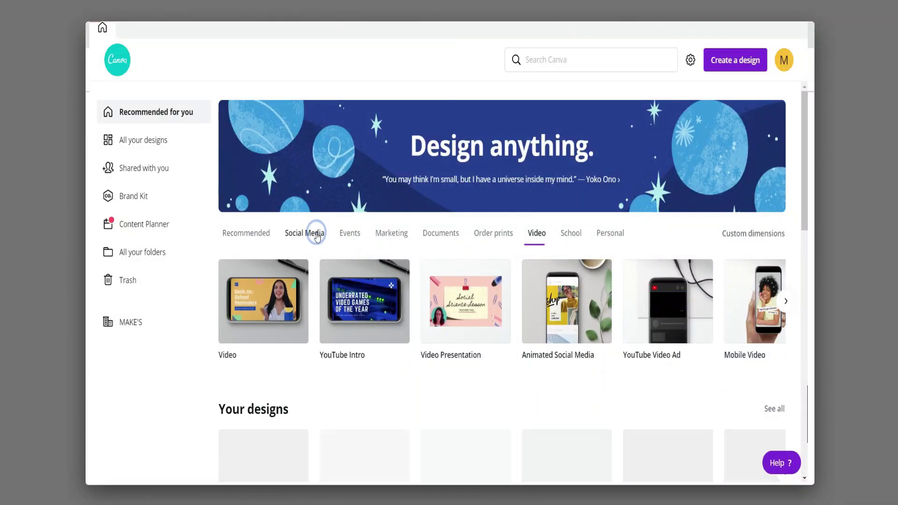
Create a new blank Instagram Post design from the Social Media design types.
click(316, 236)
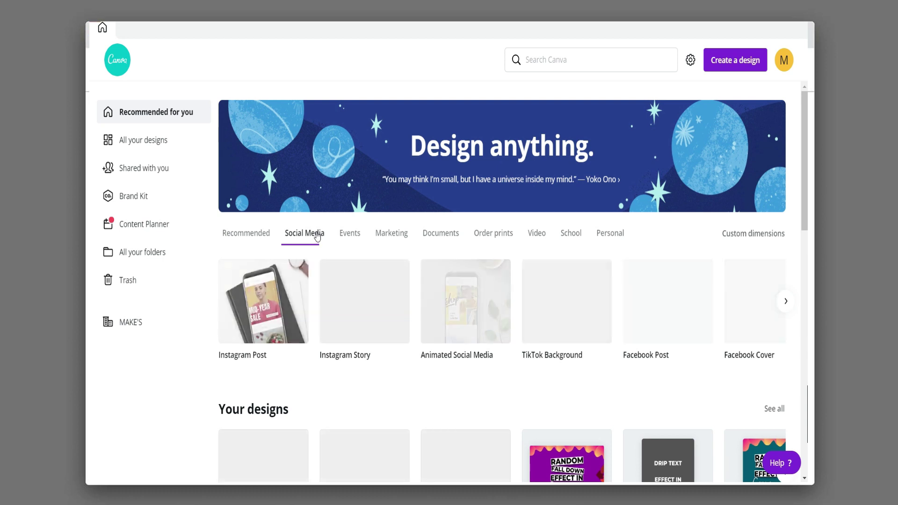
click(274, 312)
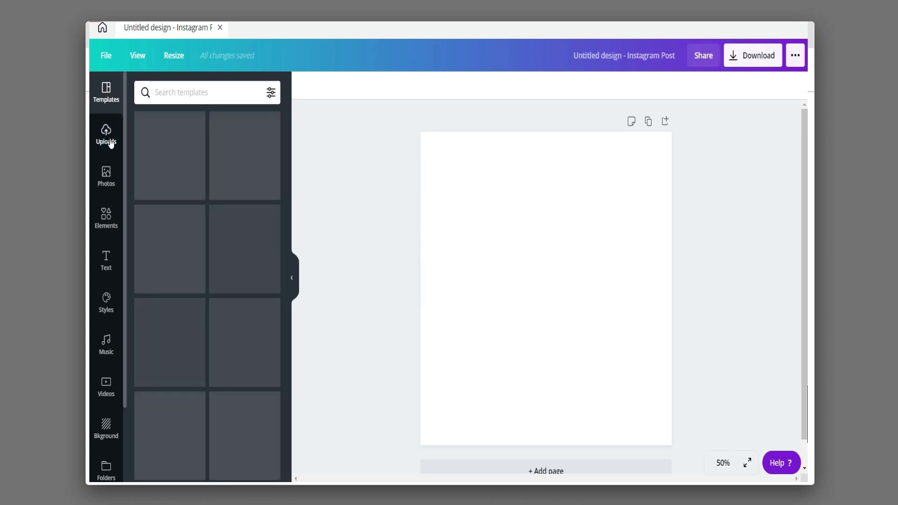
Add the uploaded woman-in-red photo to the page and remove its background.
click(110, 142)
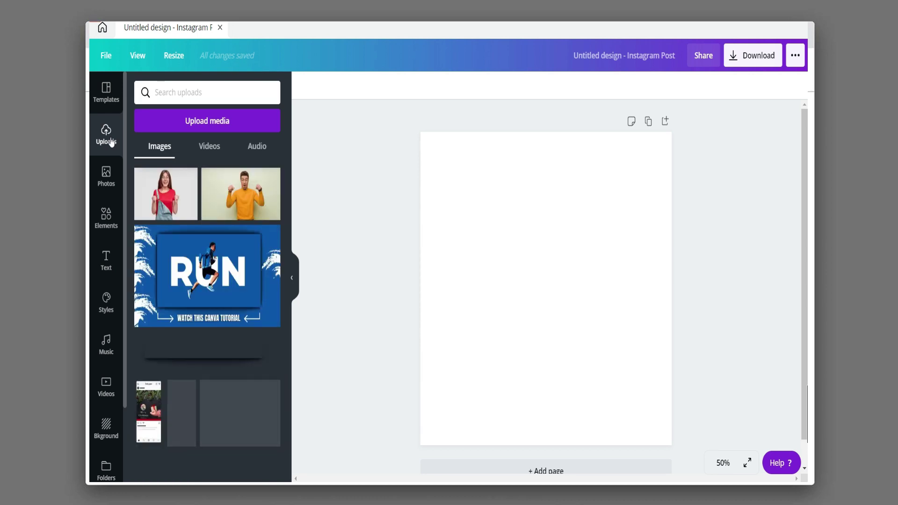
click(181, 200)
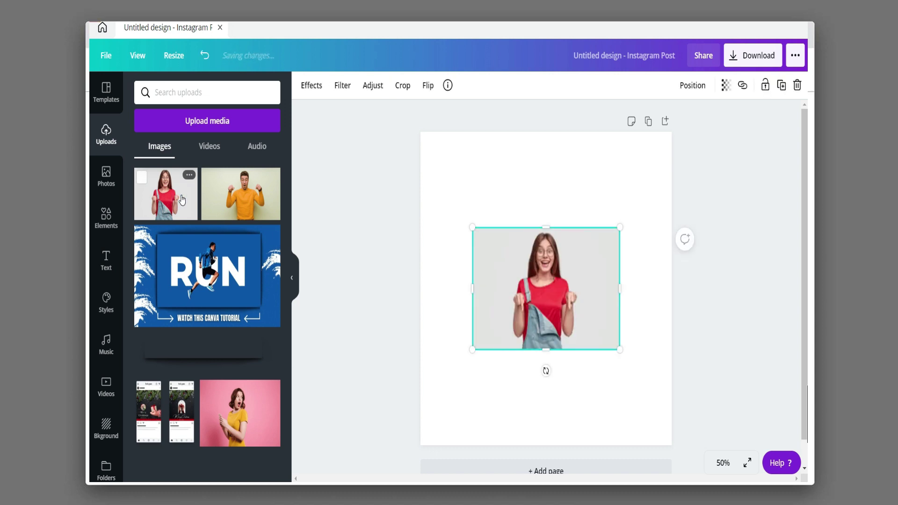
click(594, 175)
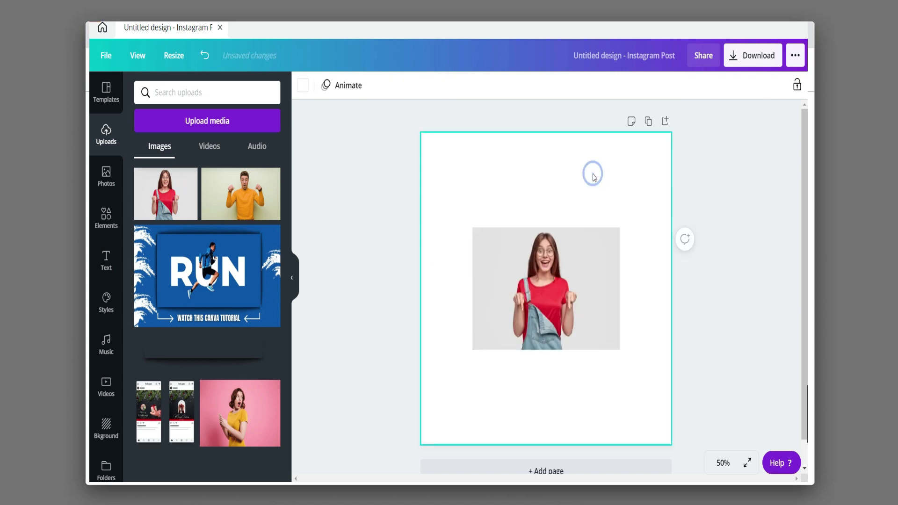
click(579, 285)
click(312, 87)
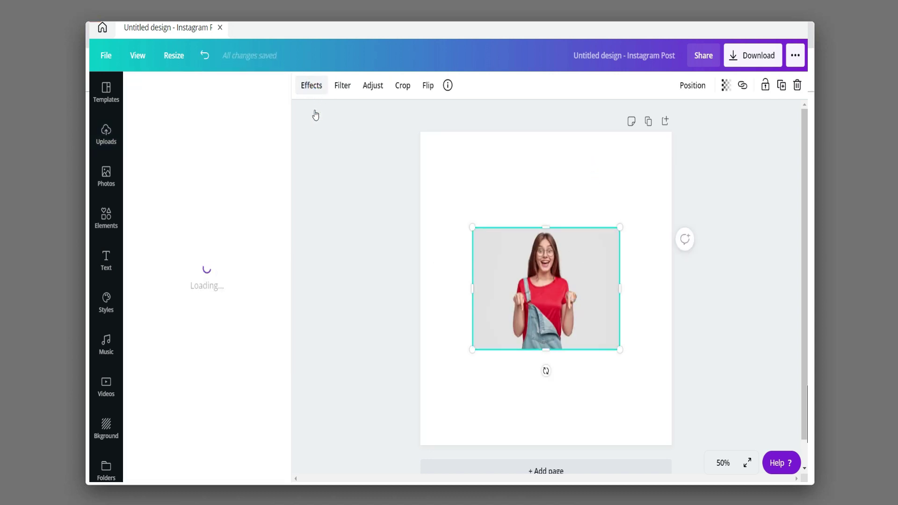
click(165, 120)
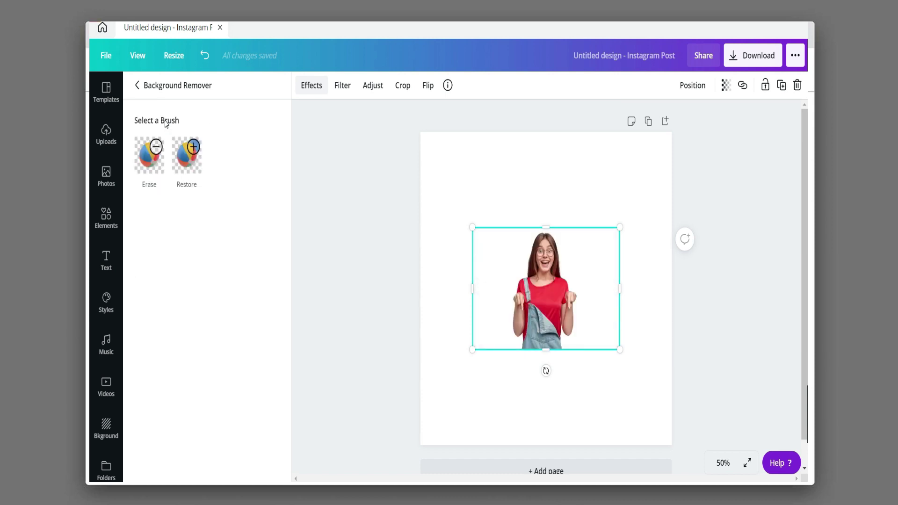
Enlarge the woman's photo to fill most of the page and centre it.
drag(720, 417, 727, 423)
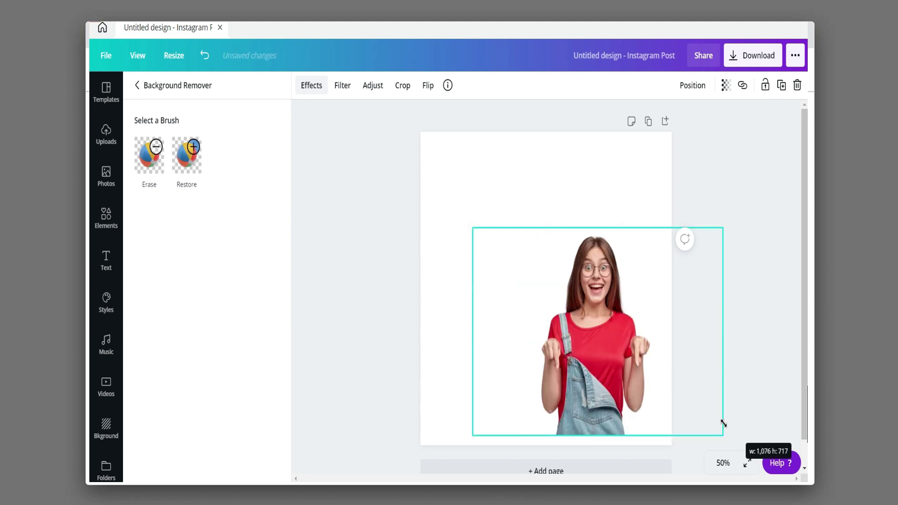
mouse_move(472, 228)
mouse_down()
mouse_move(425, 169)
mouse_move(397, 154)
mouse_up()
drag(580, 242, 574, 222)
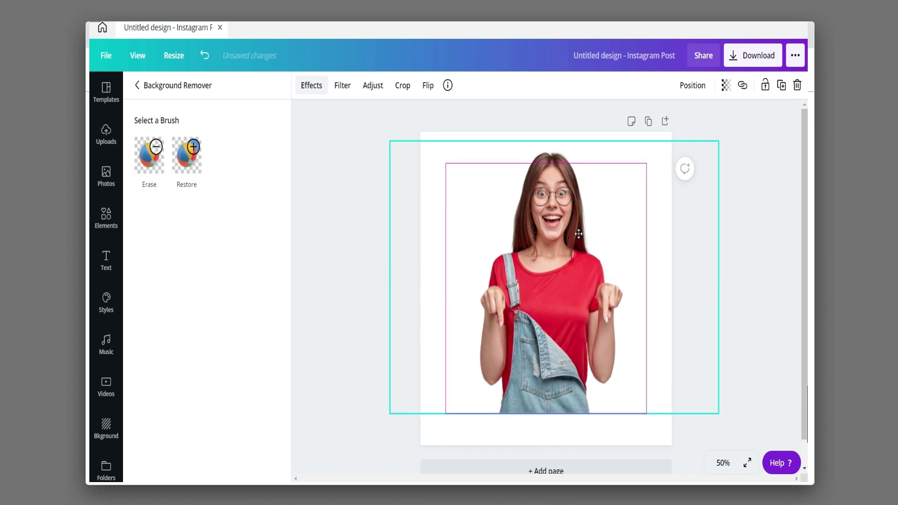
click(776, 253)
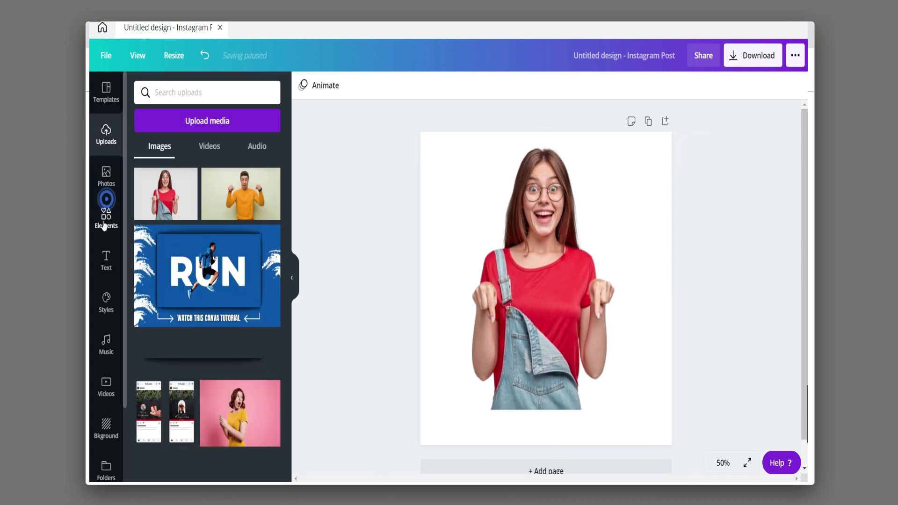
click(106, 216)
Add the teal-and-pink 'drip' element, flipped upside down and shrunk over the overalls' bottom.
click(200, 93)
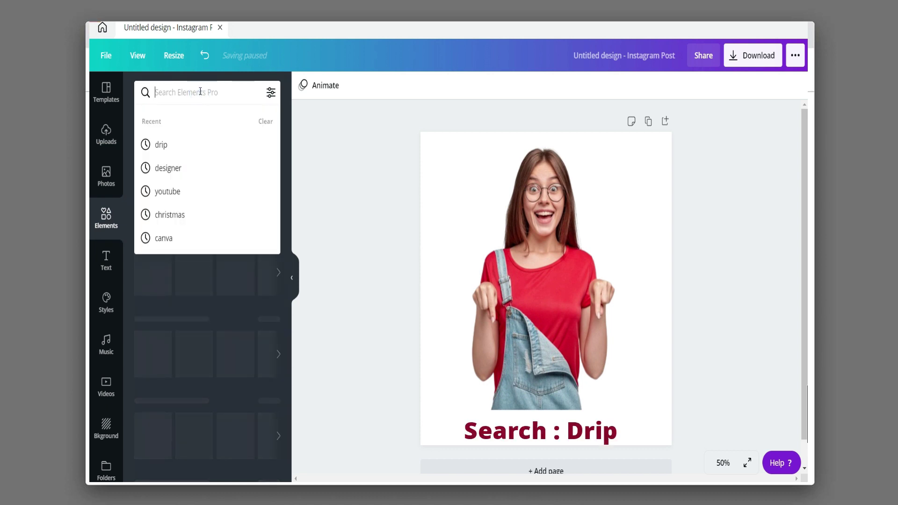
text(drip)
key(Return)
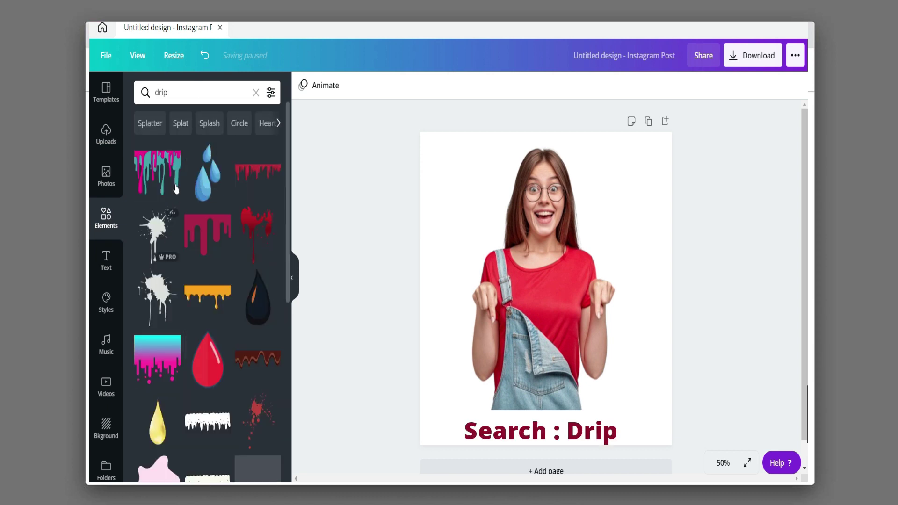
click(163, 174)
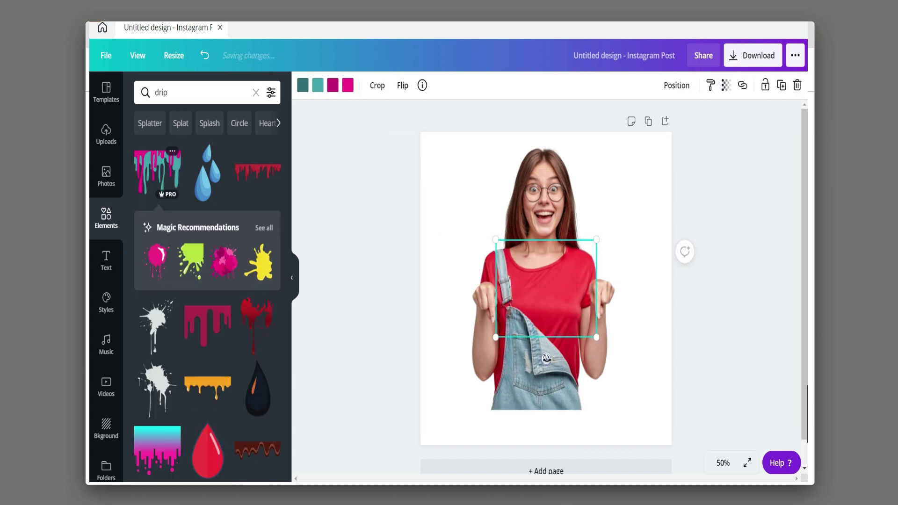
mouse_move(545, 358)
mouse_down()
mouse_move(535, 218)
mouse_move(545, 218)
mouse_up()
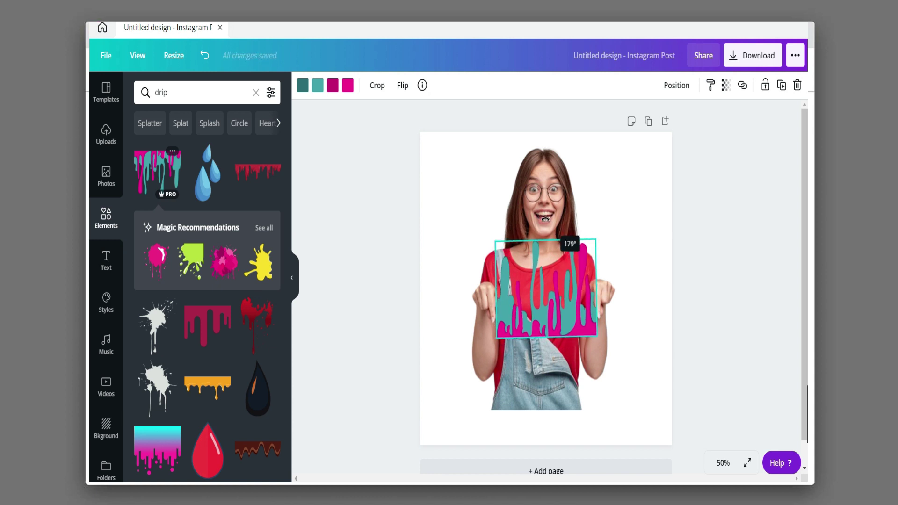
drag(561, 290, 558, 359)
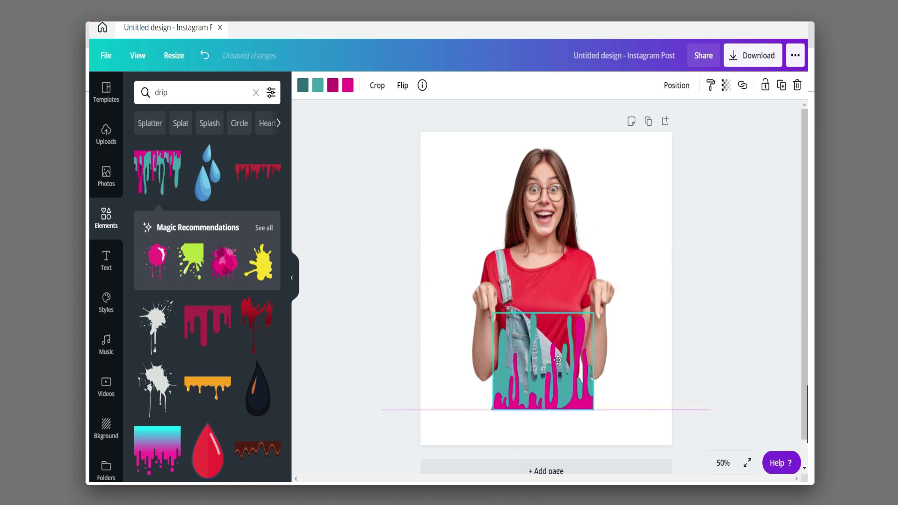
drag(593, 410, 579, 400)
drag(547, 352, 549, 367)
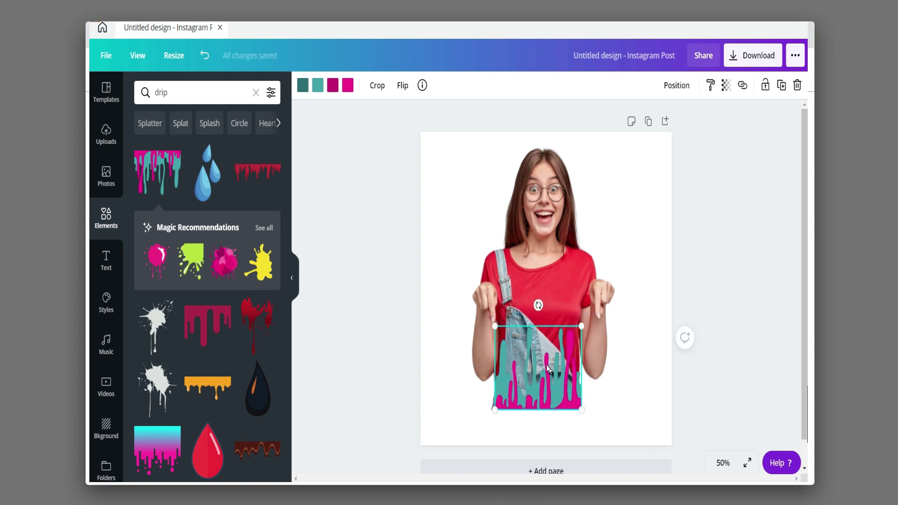
Recolour all the drip's teal, maroon and pink colours to white.
click(303, 89)
click(244, 202)
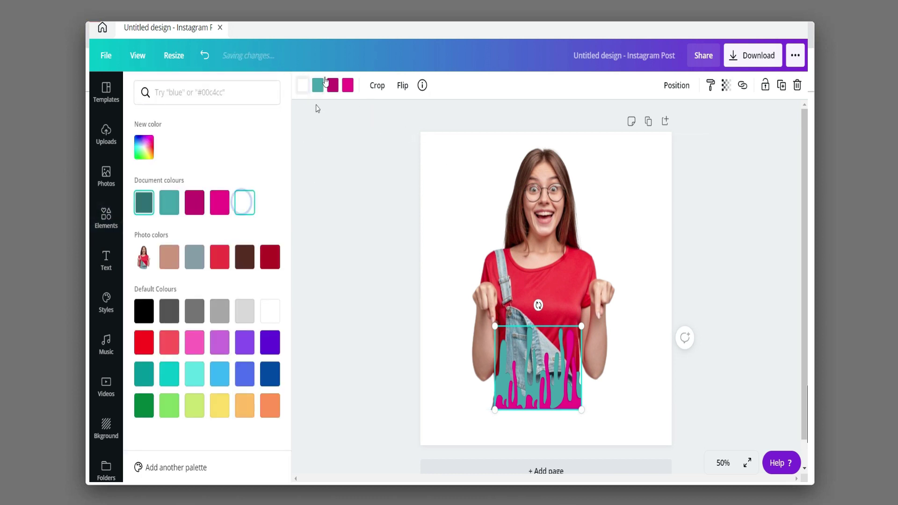
click(240, 201)
click(332, 85)
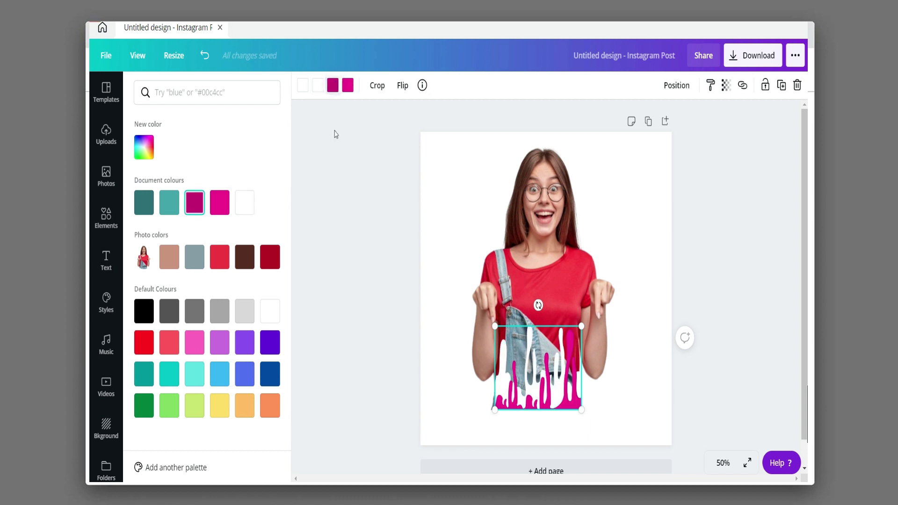
click(244, 203)
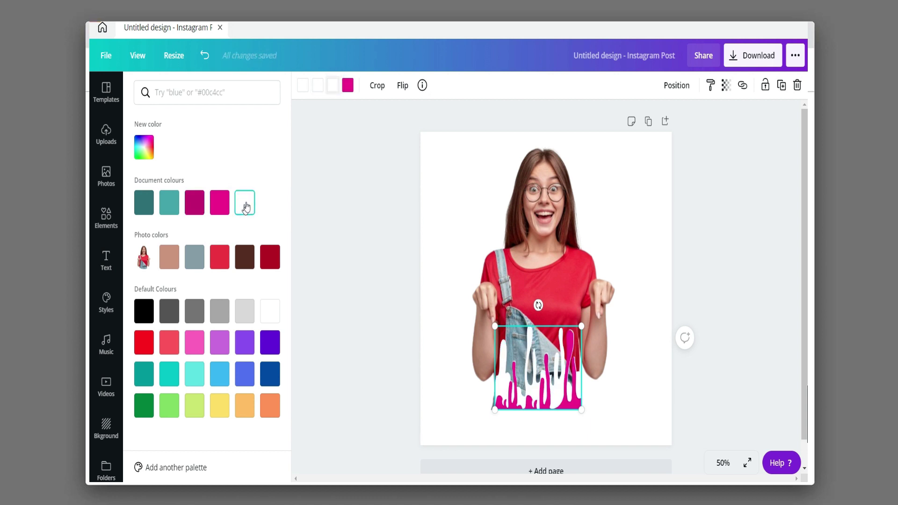
click(348, 87)
click(248, 209)
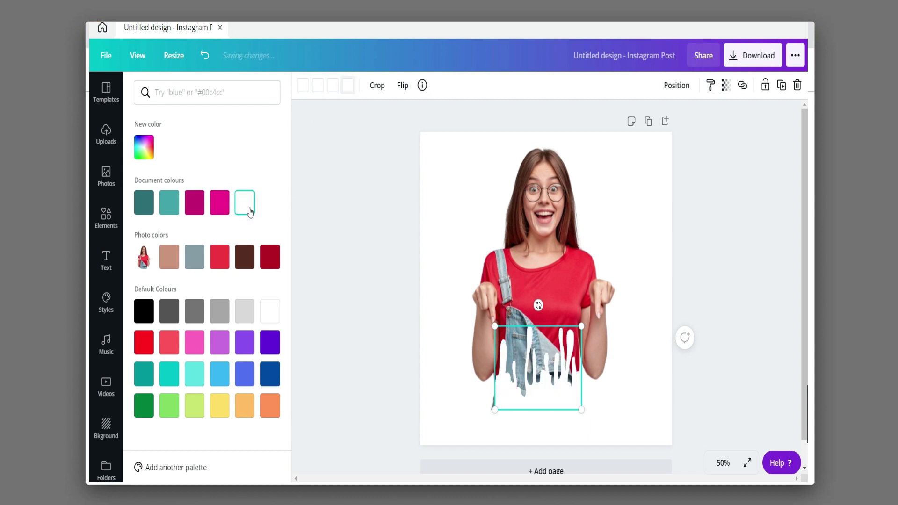
click(381, 183)
Shrink the drip slightly, then shrink the photo and drip together and centre them.
click(519, 400)
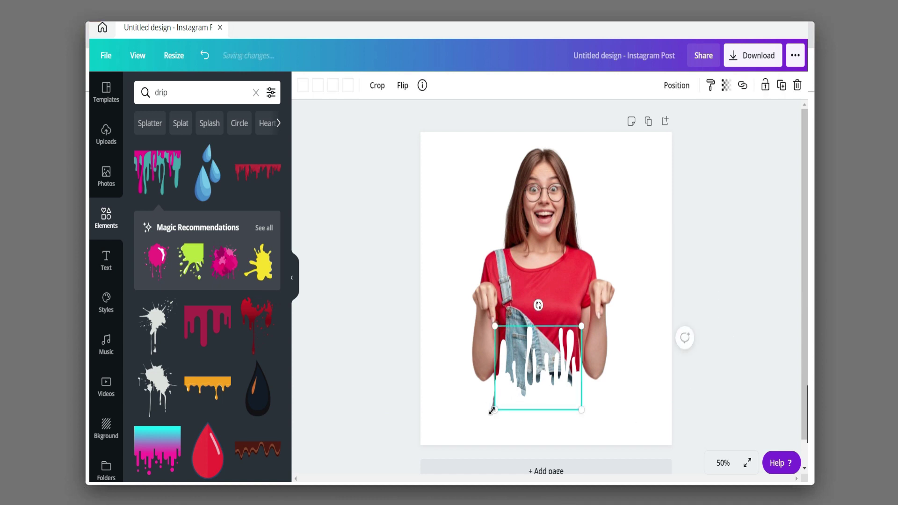
drag(494, 410, 490, 413)
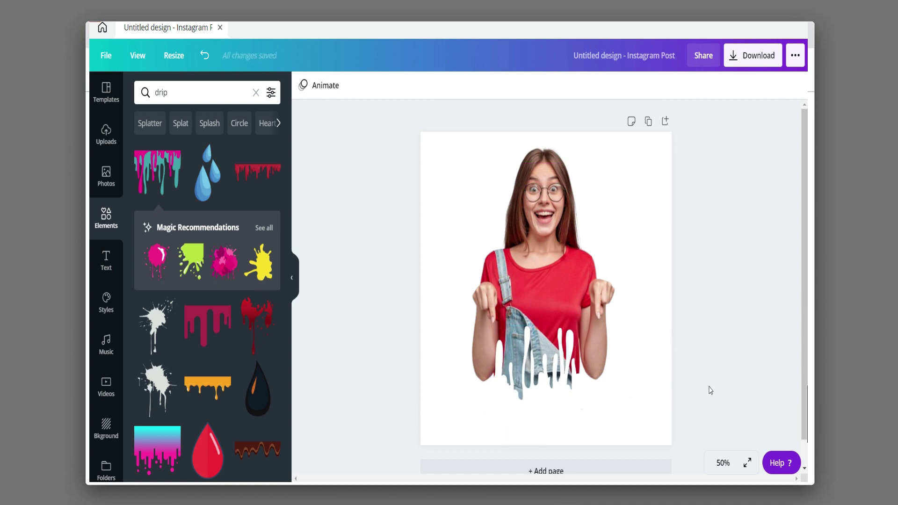
drag(715, 387, 489, 245)
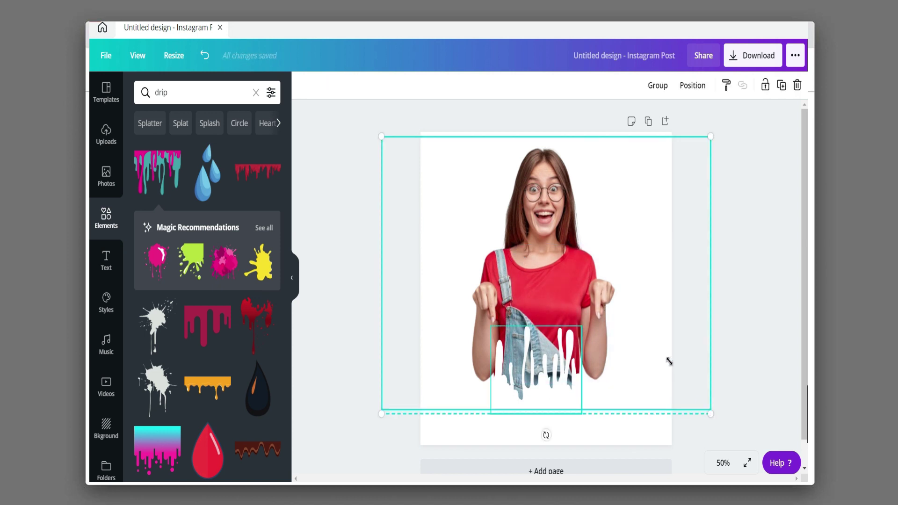
drag(669, 361, 641, 343)
drag(568, 280, 598, 306)
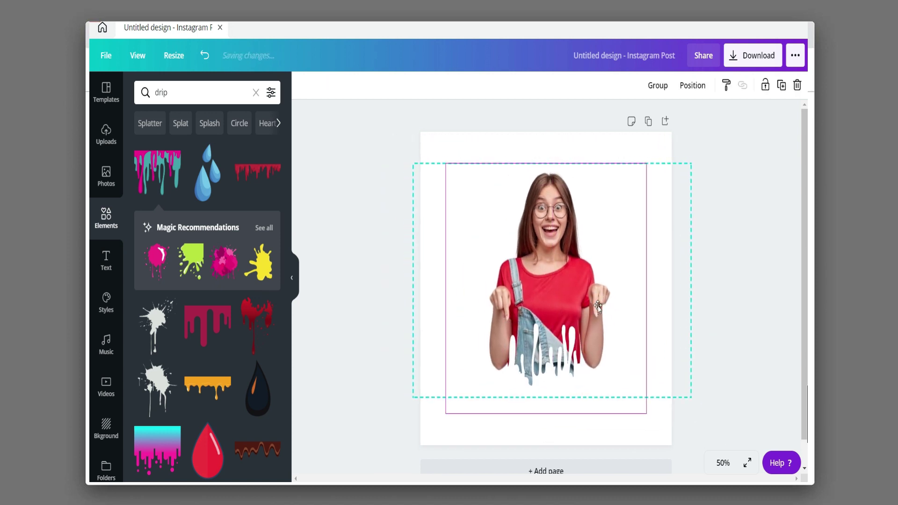
click(740, 248)
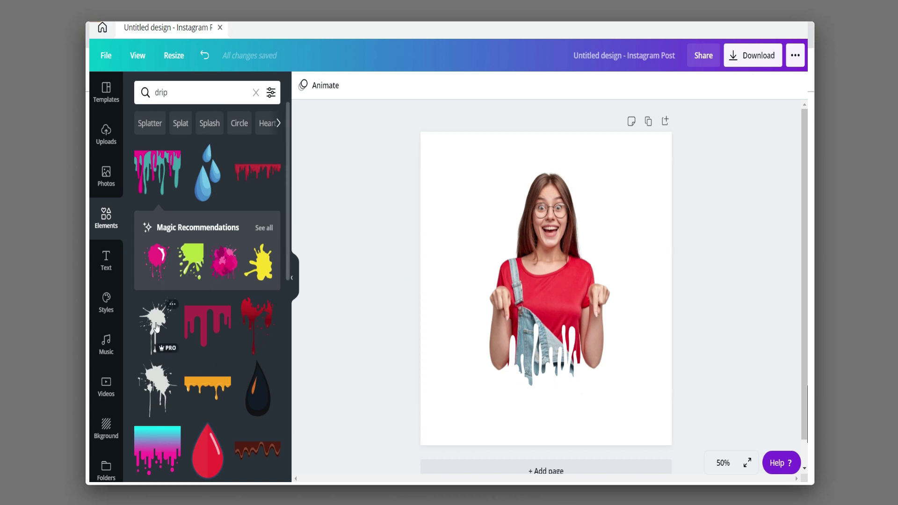
Add a black splatter element, positioned and enlarged around the woman's head.
scroll(156, 326, down, 4)
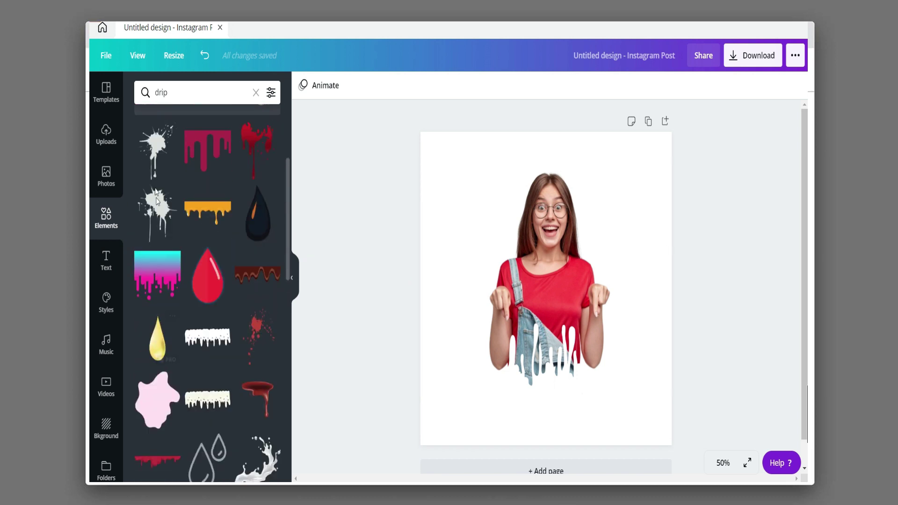
click(156, 155)
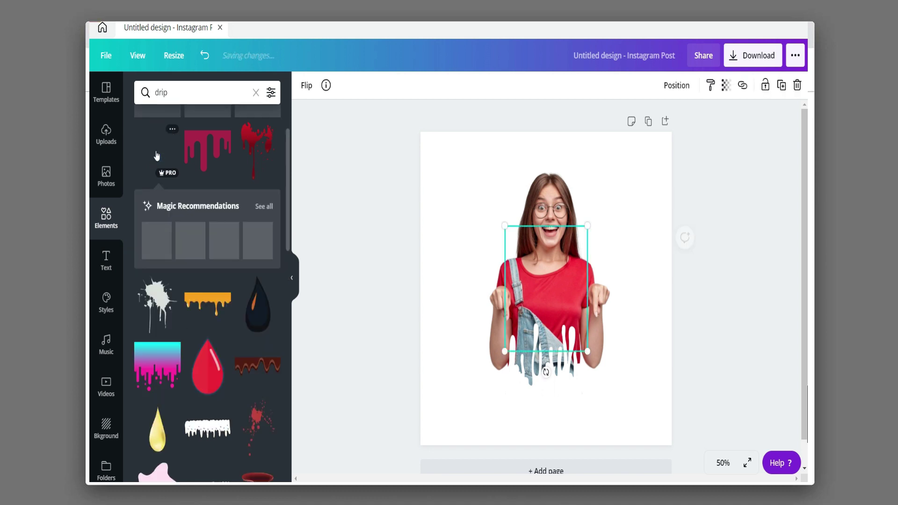
click(265, 208)
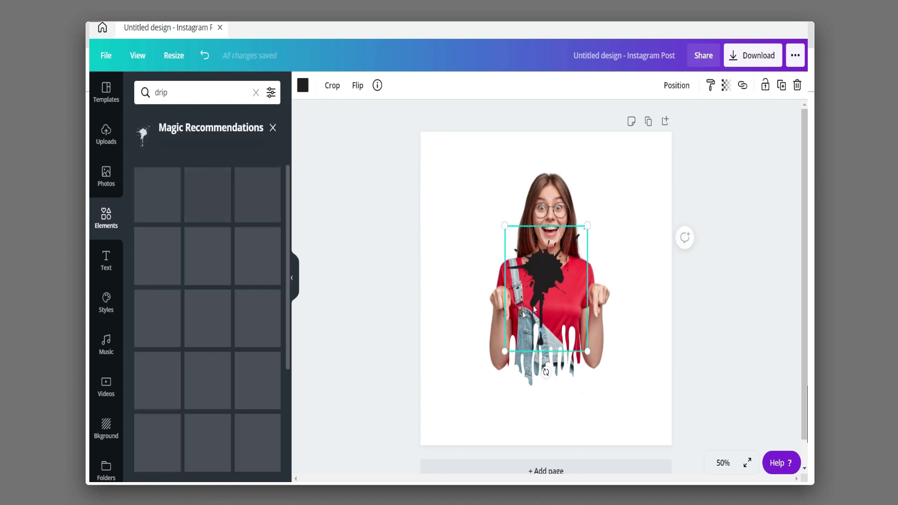
key(Delete)
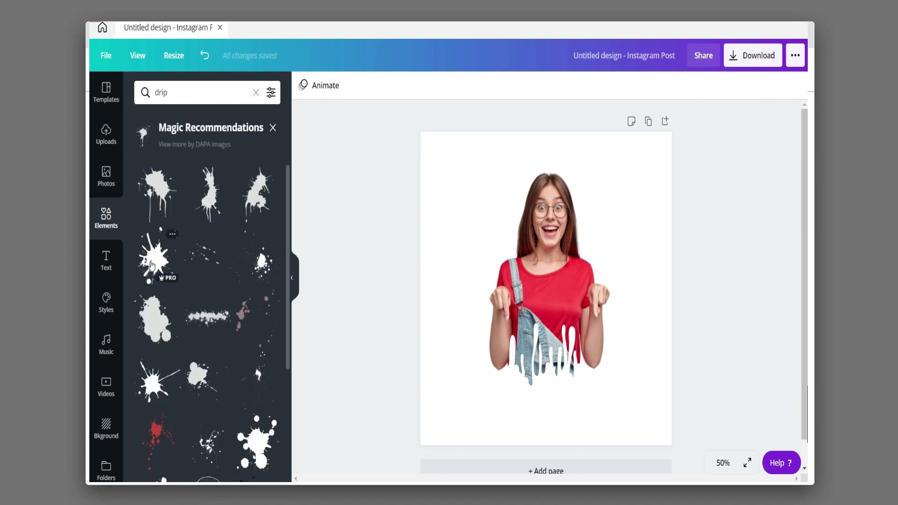
click(156, 257)
drag(553, 243, 551, 158)
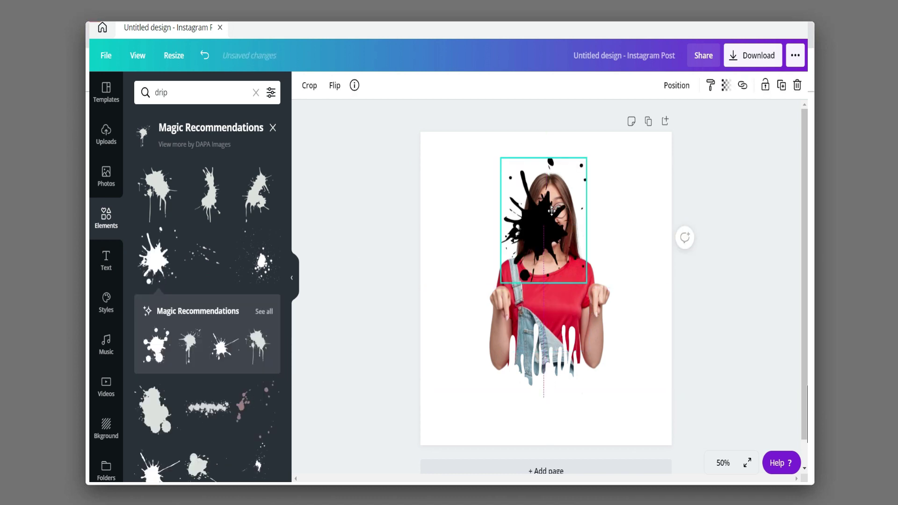
mouse_move(589, 267)
mouse_down()
mouse_move(659, 329)
mouse_move(628, 280)
mouse_up()
drag(602, 228, 595, 233)
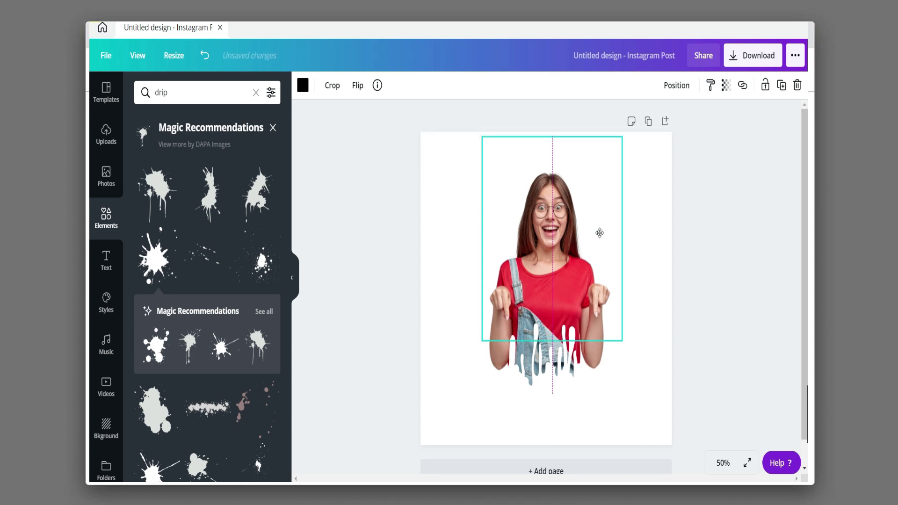
Send the splatter behind the woman and colour it the red of her top.
right_click(567, 238)
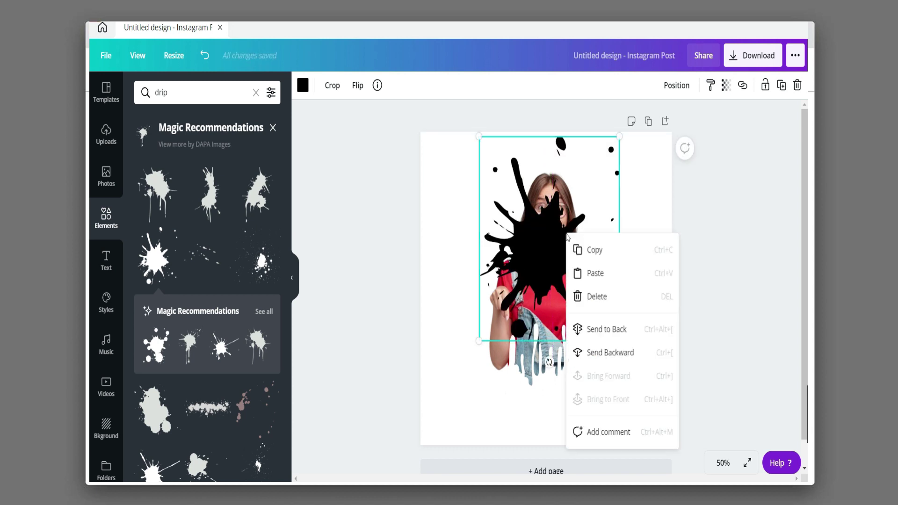
click(607, 327)
click(303, 85)
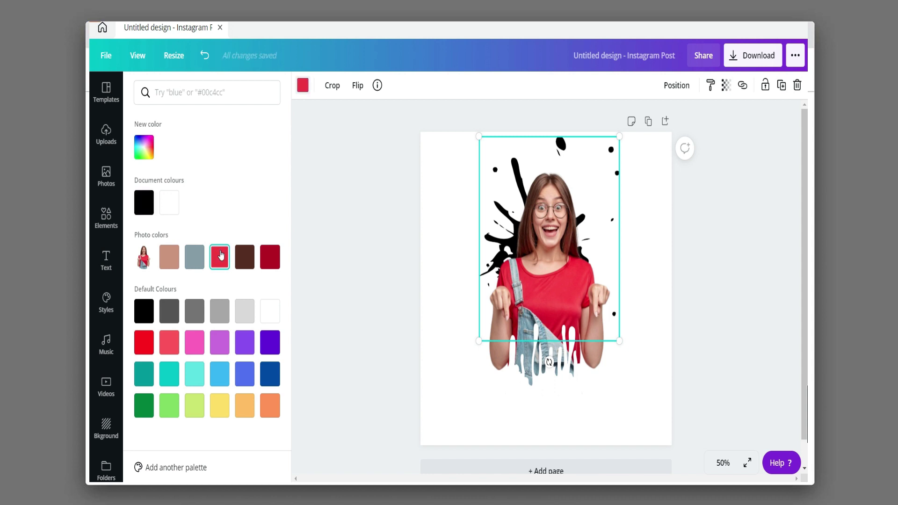
click(474, 171)
click(313, 153)
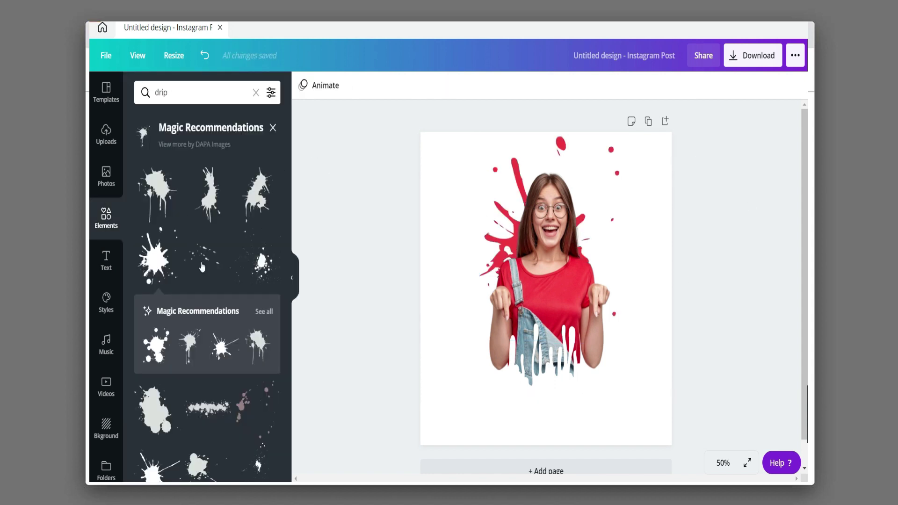
Add two red splatters: one at the bottom-left corner and dots right of her head.
click(265, 260)
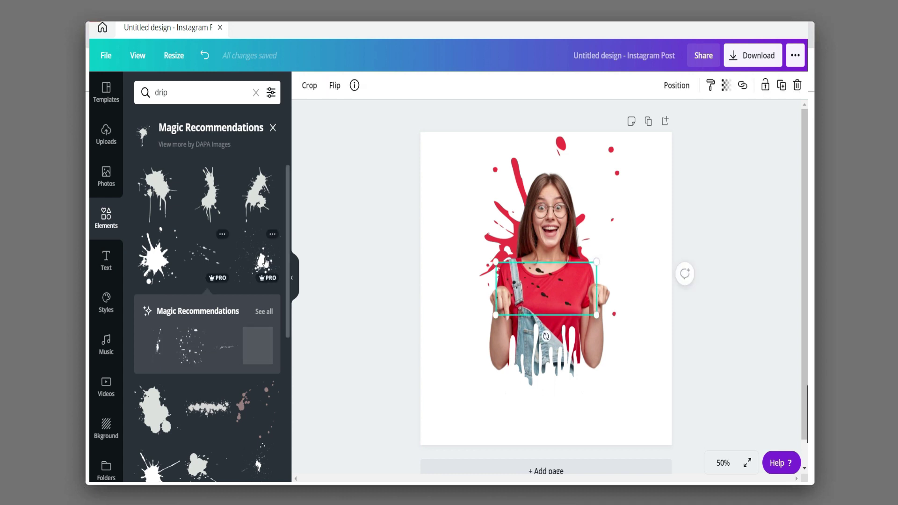
click(555, 285)
drag(554, 285, 446, 395)
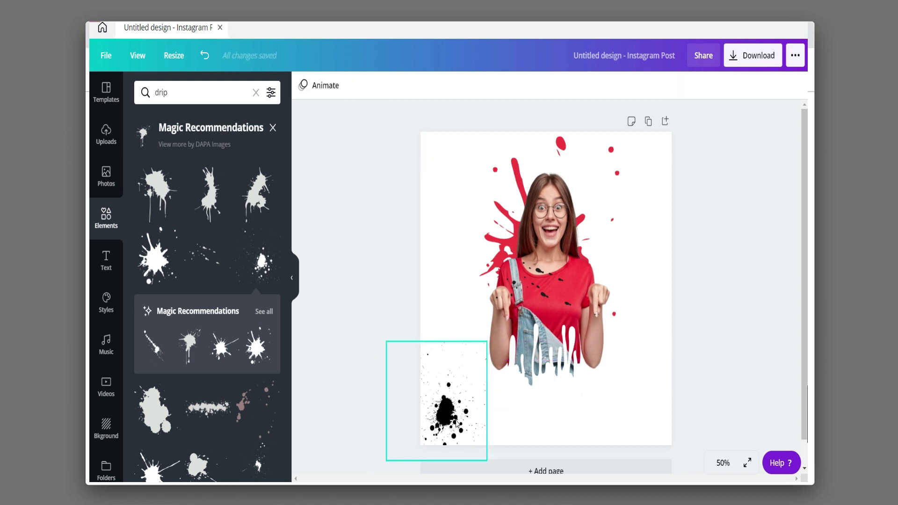
click(302, 89)
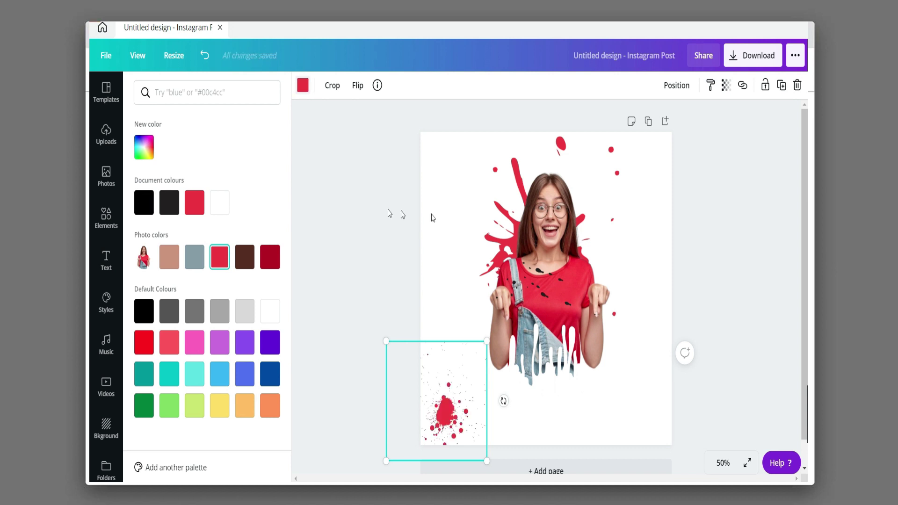
click(381, 187)
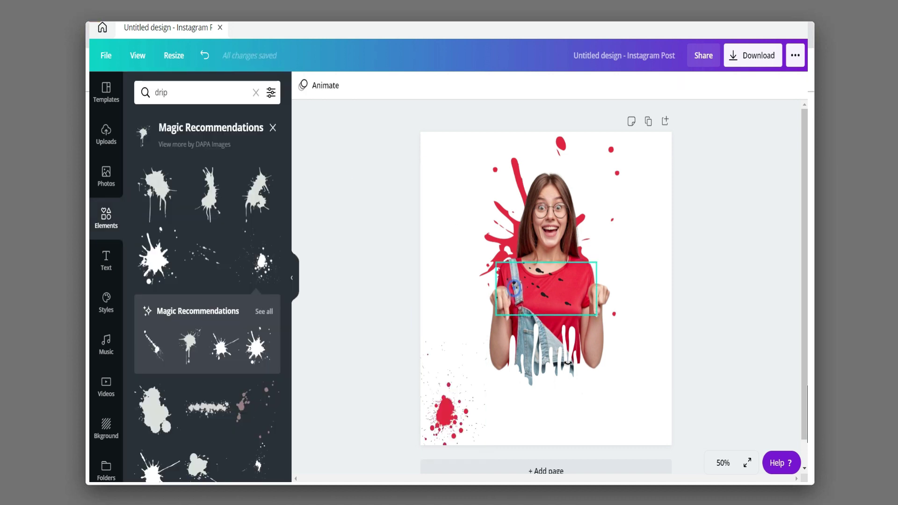
drag(503, 301, 599, 415)
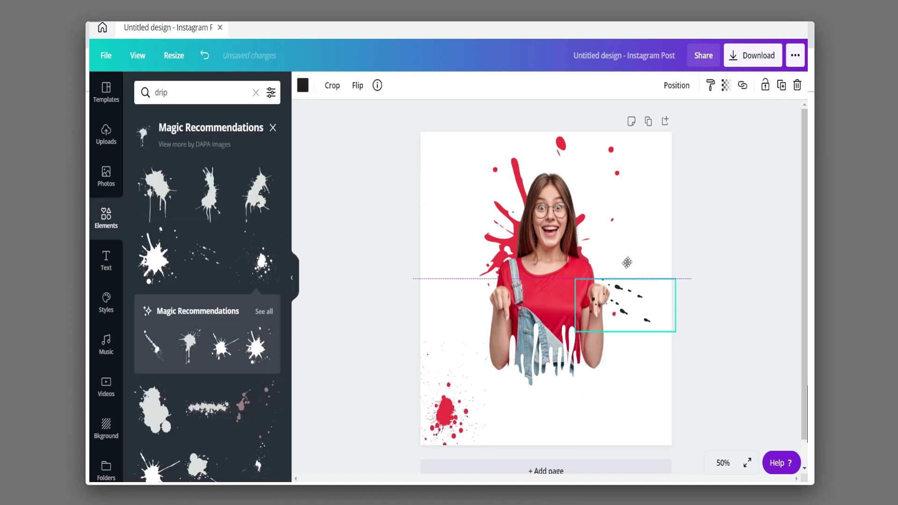
drag(573, 347, 596, 172)
click(303, 86)
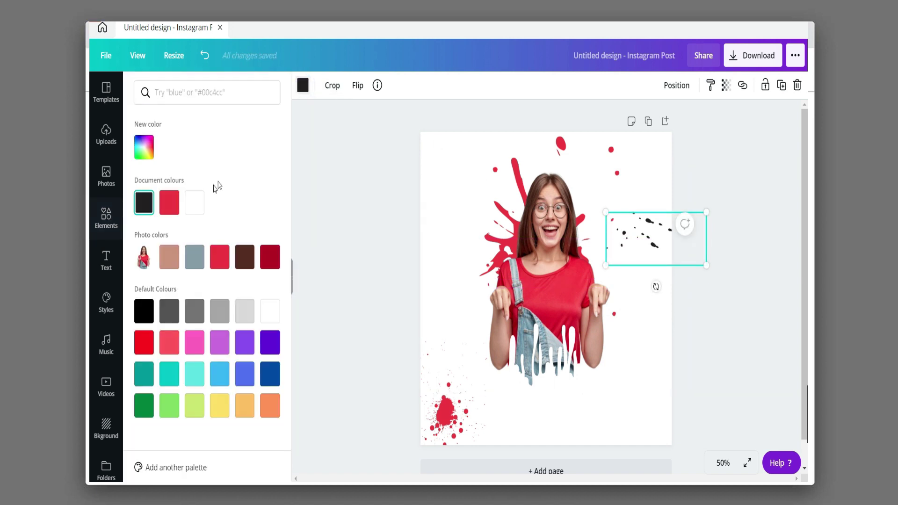
click(735, 195)
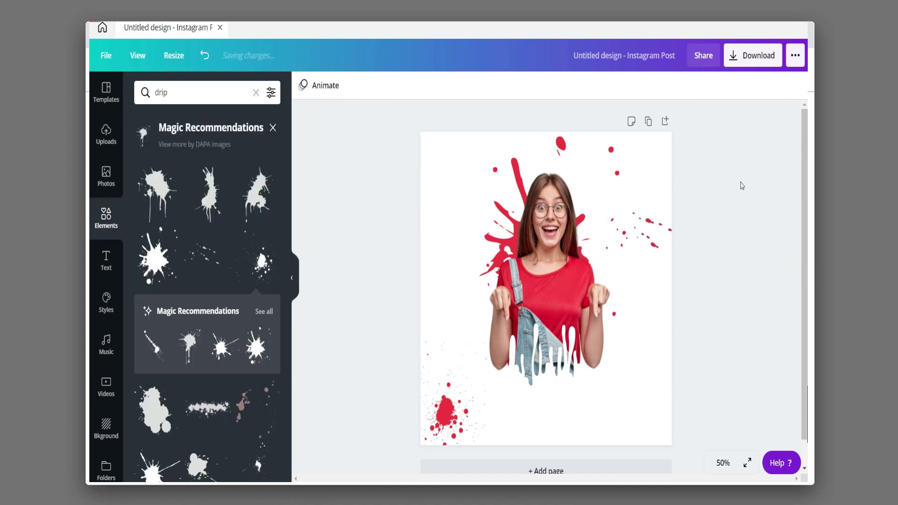
Enlarge the red splatter behind the woman up-left, then add a blank second page.
click(512, 141)
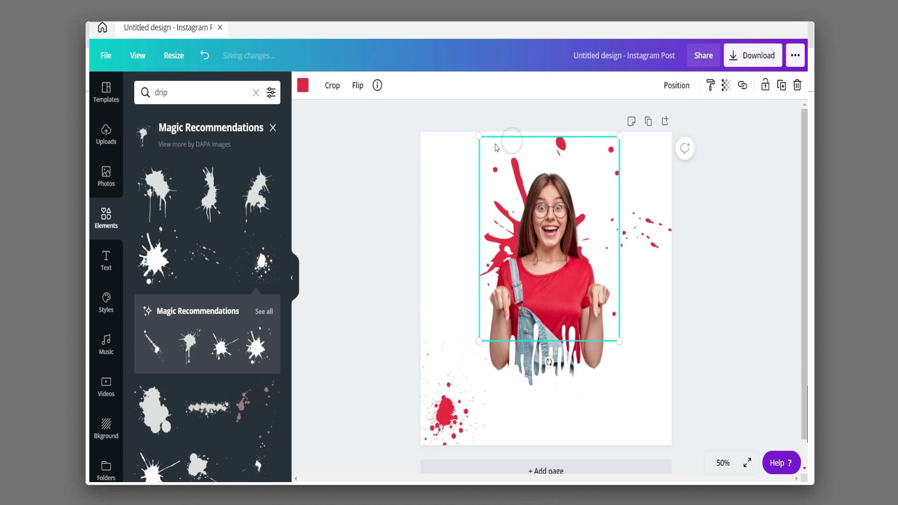
drag(479, 137, 412, 154)
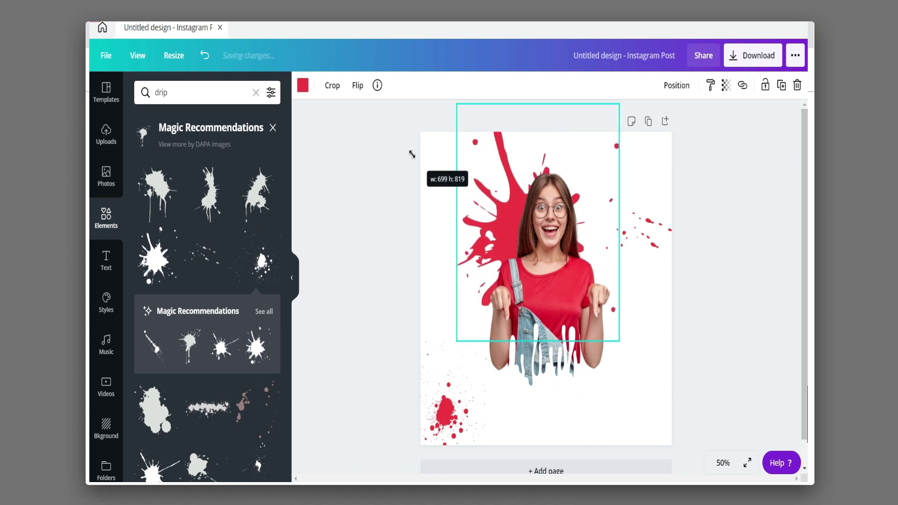
drag(499, 163, 491, 180)
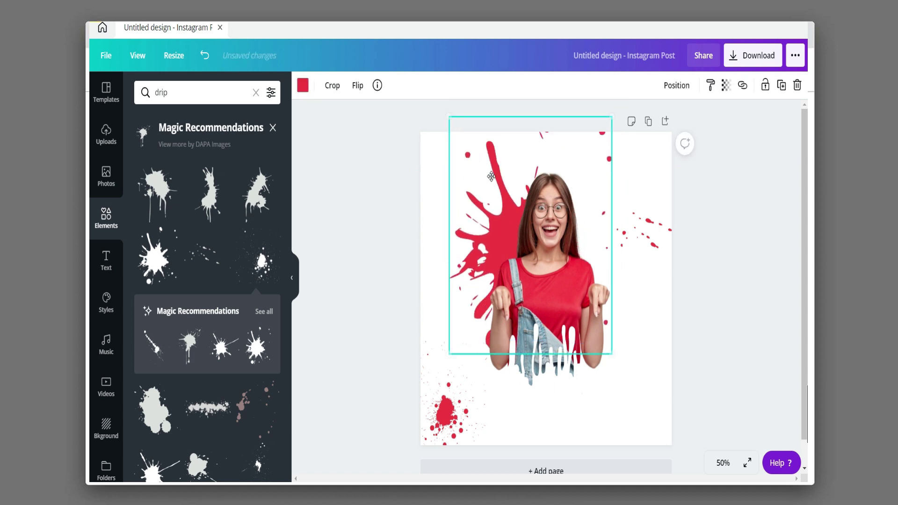
click(776, 157)
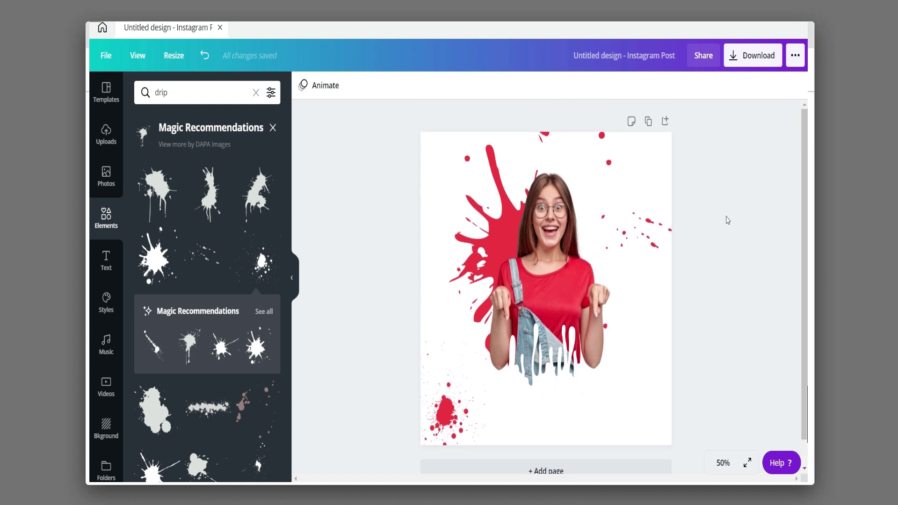
scroll(691, 371, down, 2)
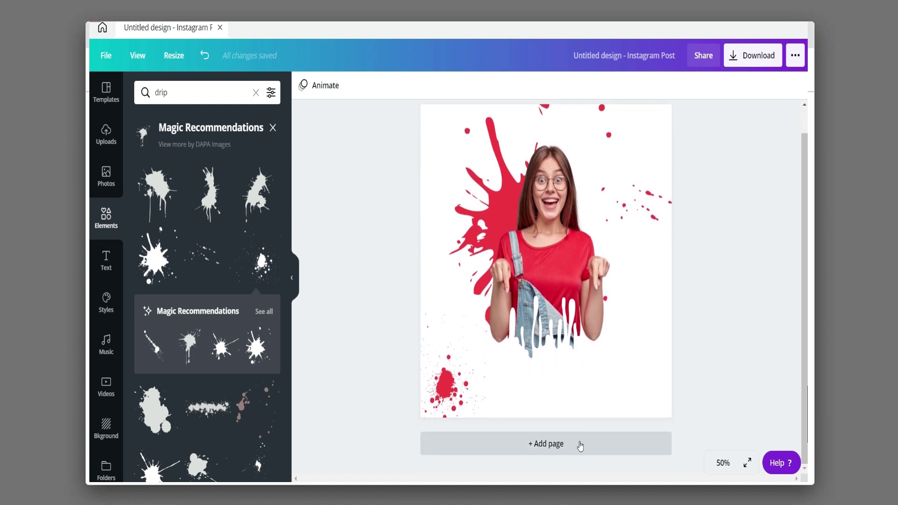
click(579, 442)
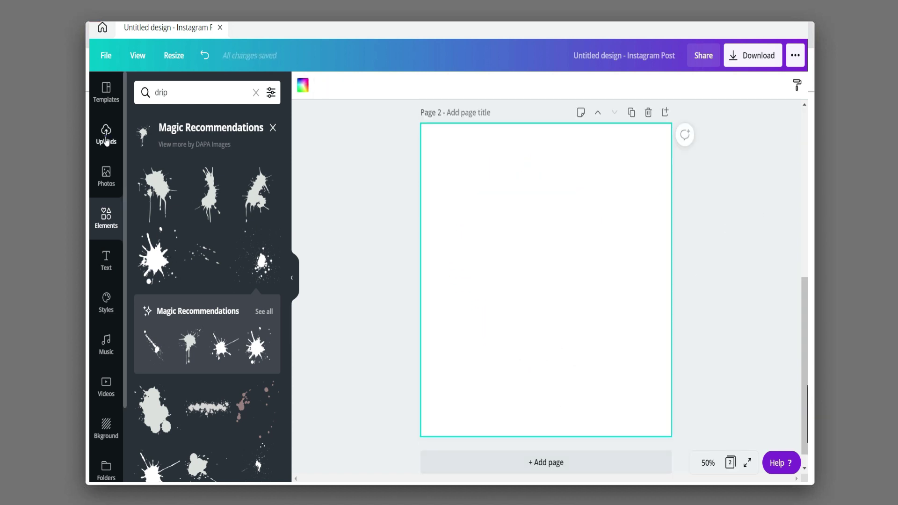
Add the uploaded orange-sweater man photo to page 2 and remove its background.
click(106, 134)
click(241, 194)
click(633, 194)
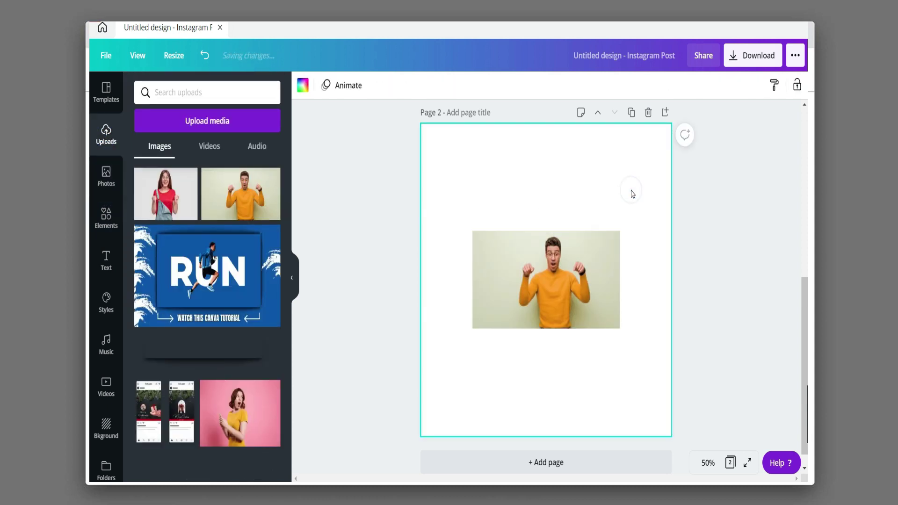
click(571, 252)
click(305, 88)
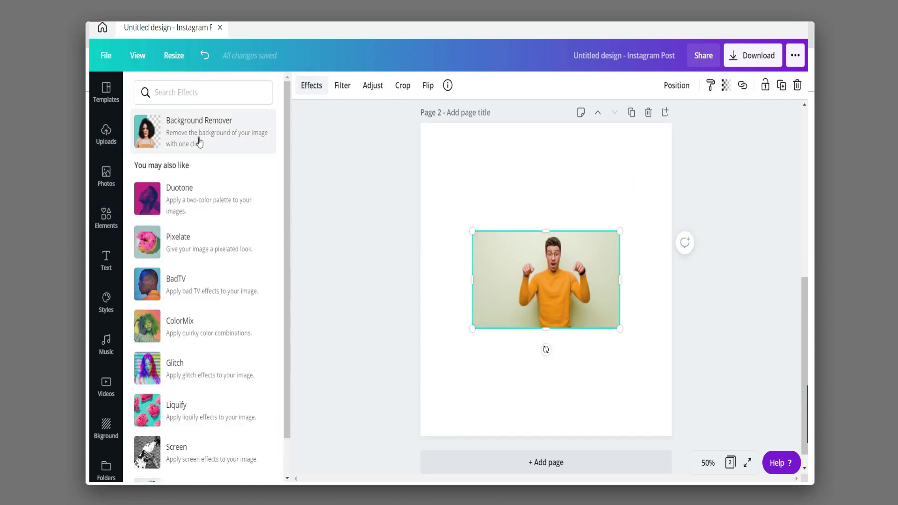
click(200, 136)
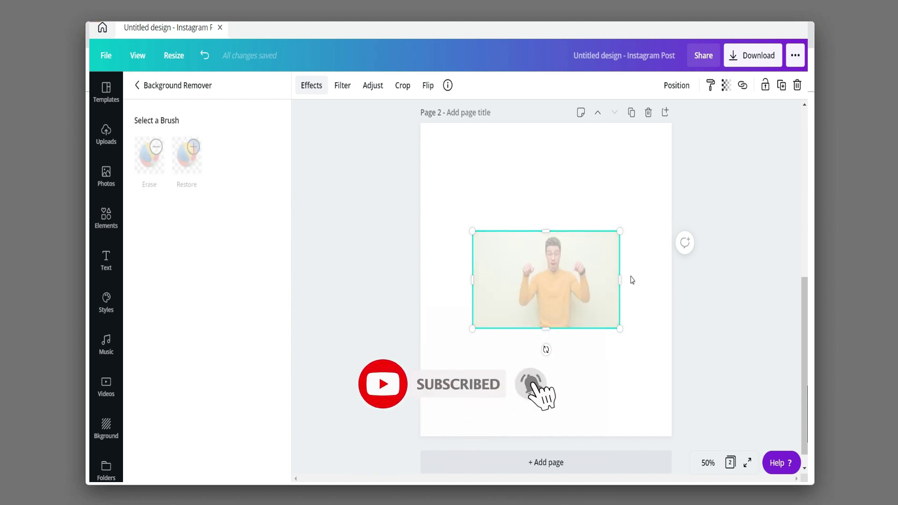
Trim the photo's sides, then enlarge and centre it to fill most of the page.
drag(618, 282, 596, 282)
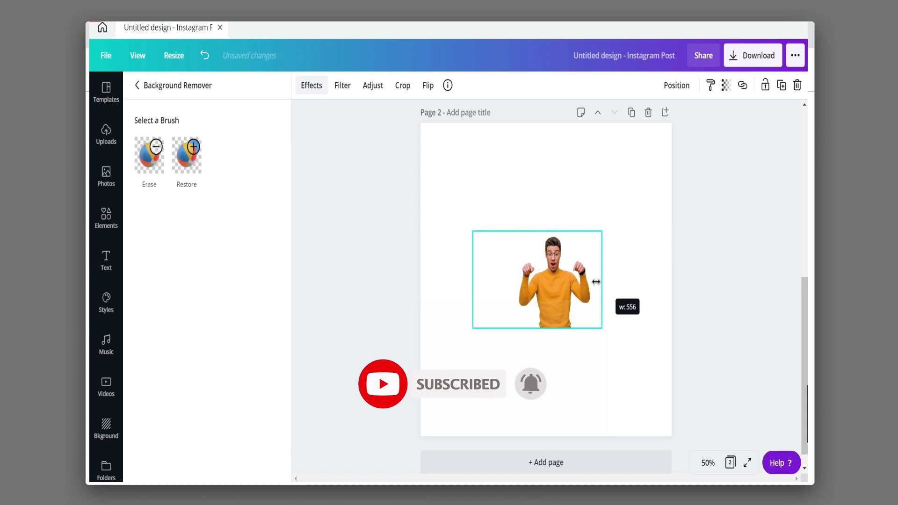
drag(474, 280, 507, 283)
drag(507, 283, 514, 285)
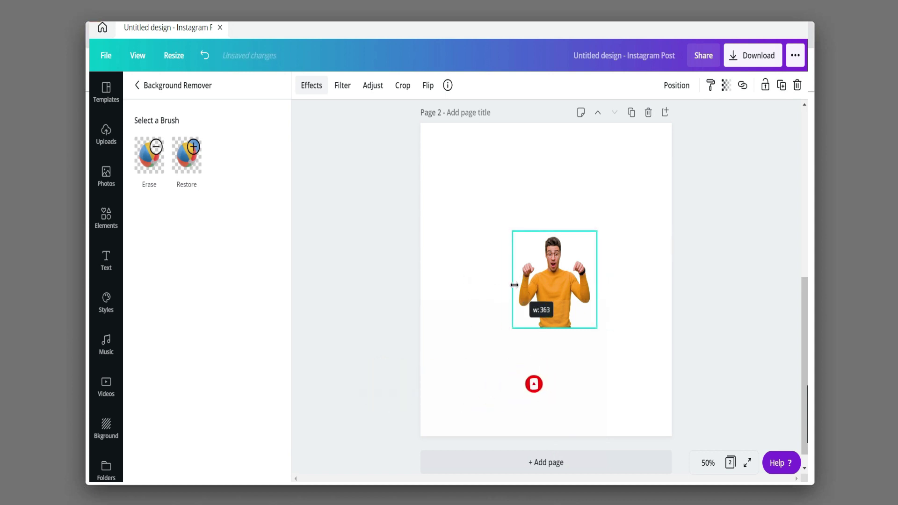
drag(506, 320, 423, 426)
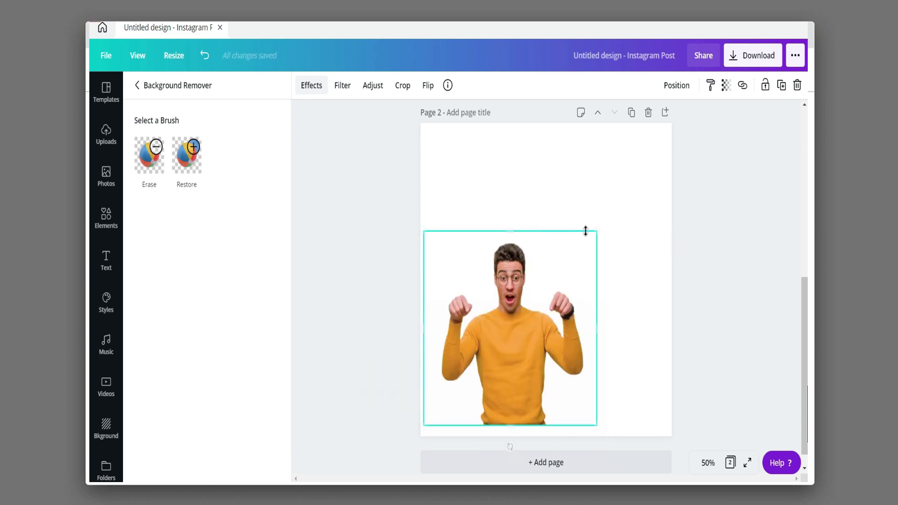
mouse_move(594, 230)
mouse_down()
mouse_move(662, 159)
mouse_move(594, 190)
mouse_up()
Add the colourful drip element upright at the bottom of the man's sweater and enlarge it.
key(Escape)
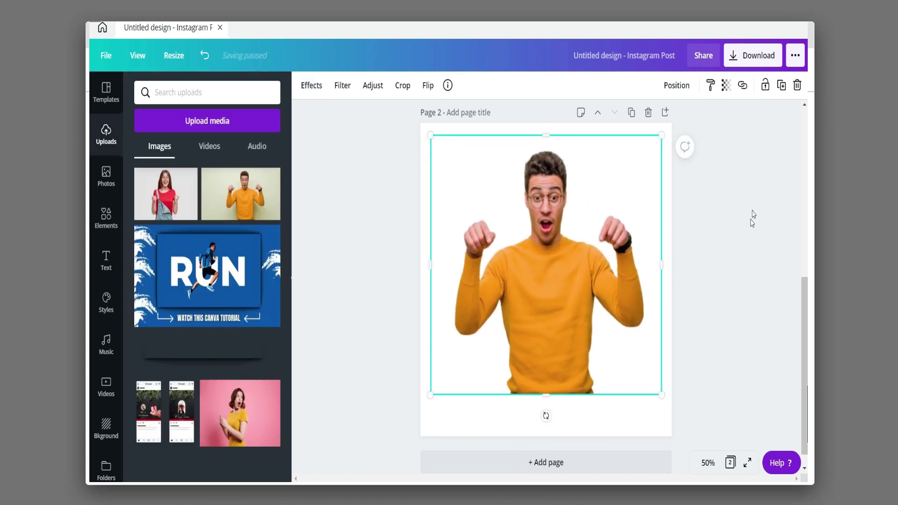
click(104, 218)
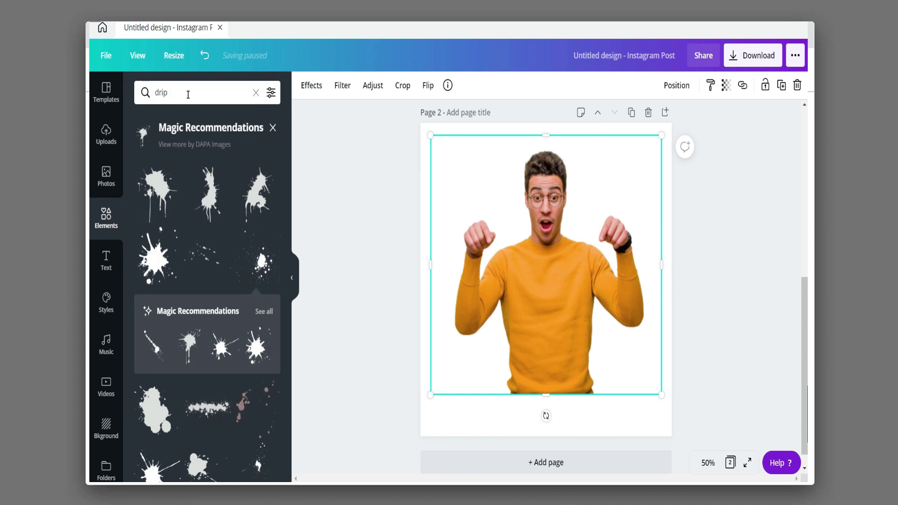
click(273, 128)
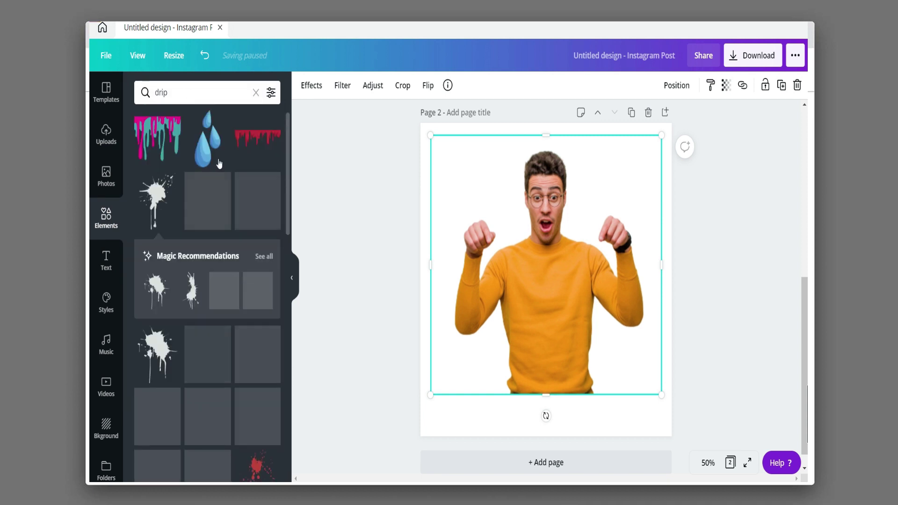
click(160, 175)
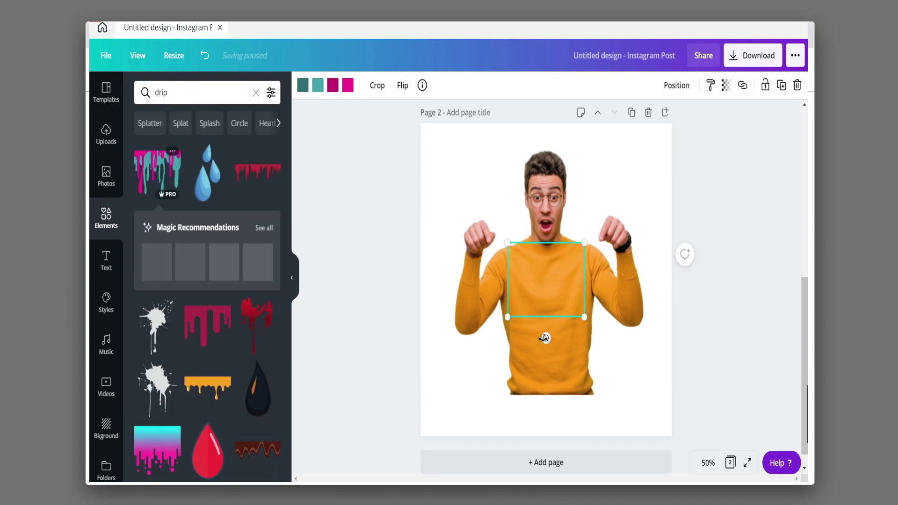
drag(545, 338, 546, 200)
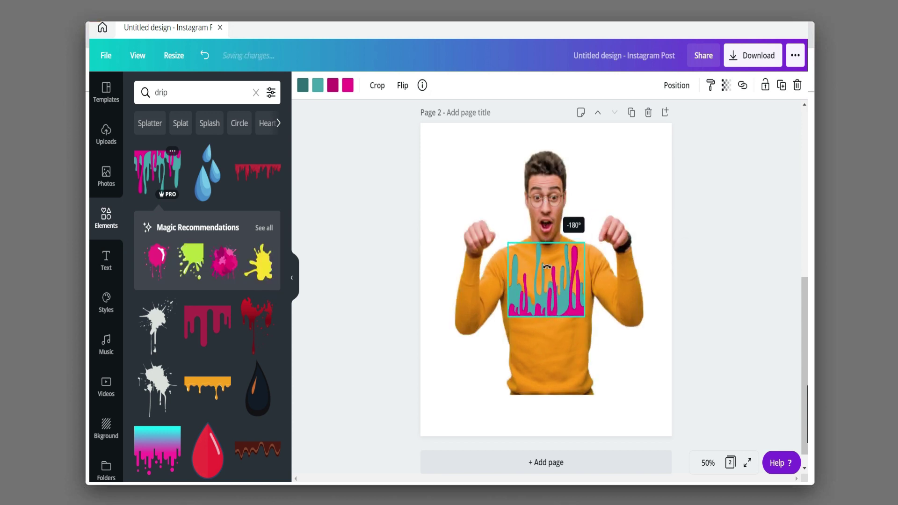
drag(546, 201, 546, 219)
drag(544, 268, 544, 346)
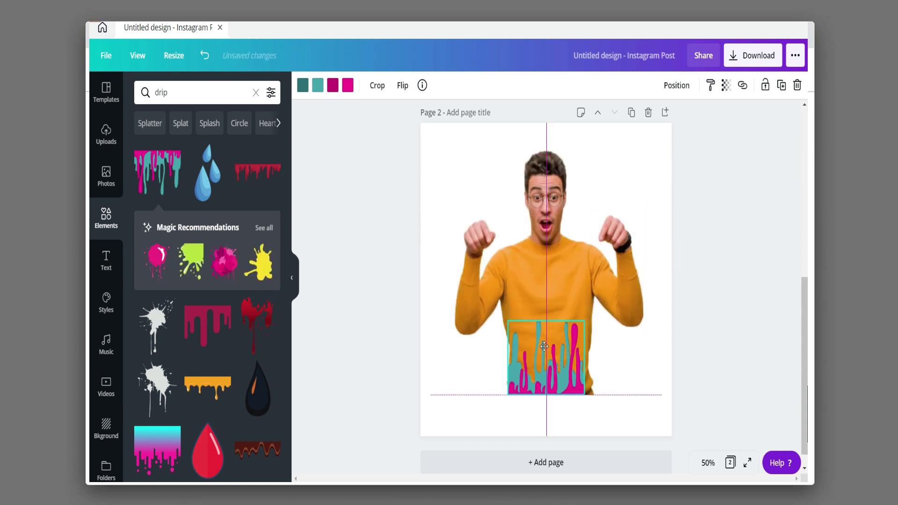
drag(584, 321, 593, 312)
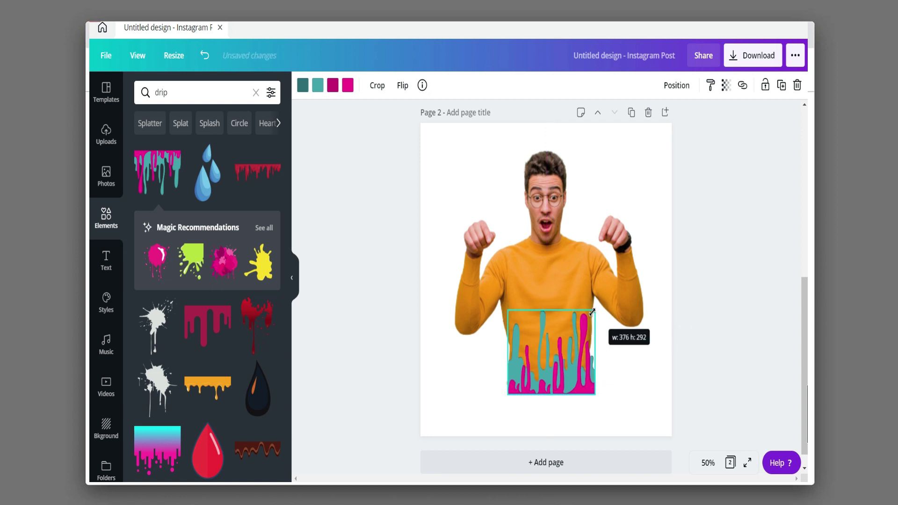
Recolour every drip colour, including teal and magenta, to white.
click(305, 89)
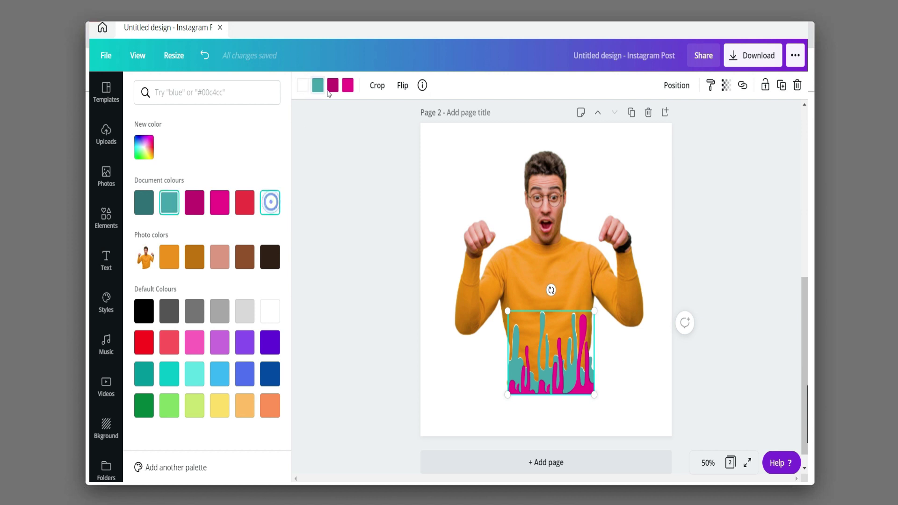
click(270, 202)
click(332, 85)
click(270, 202)
click(347, 85)
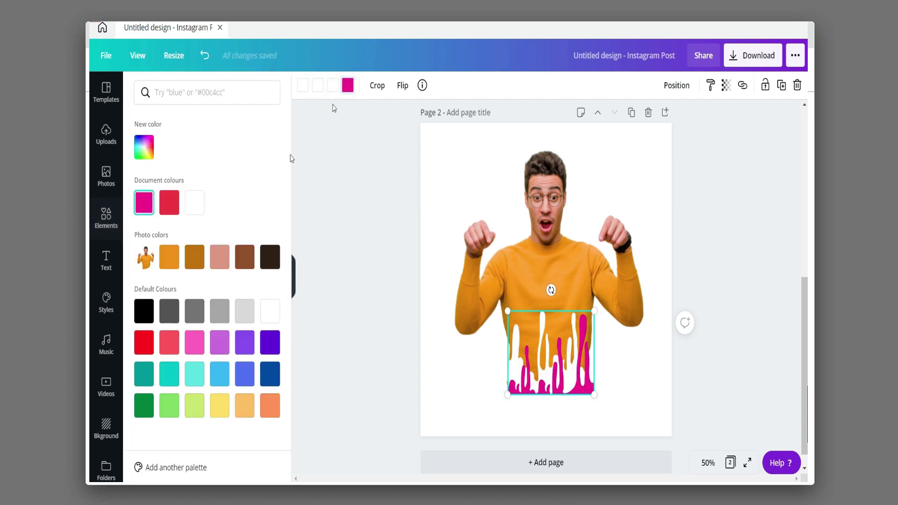
click(194, 202)
click(693, 238)
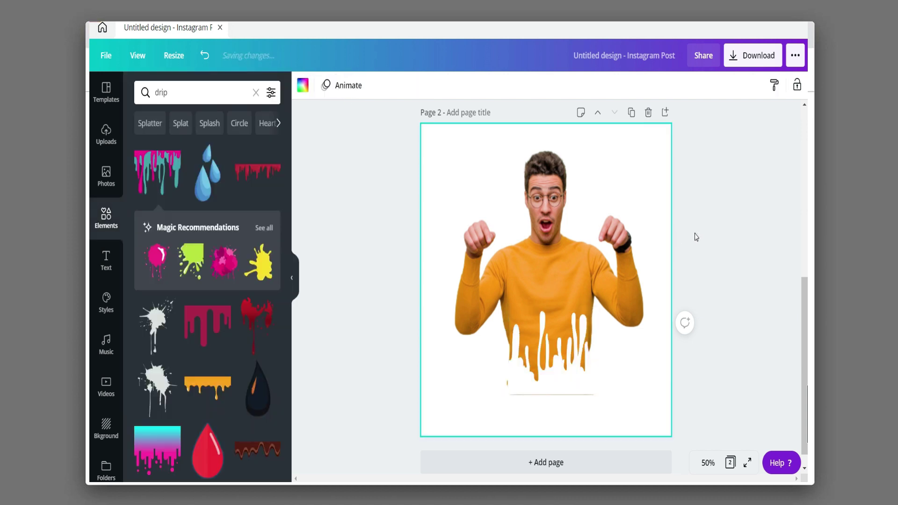
Widen the white drip slightly and move the man's photo and drip down together.
click(550, 391)
drag(503, 399, 595, 401)
click(633, 387)
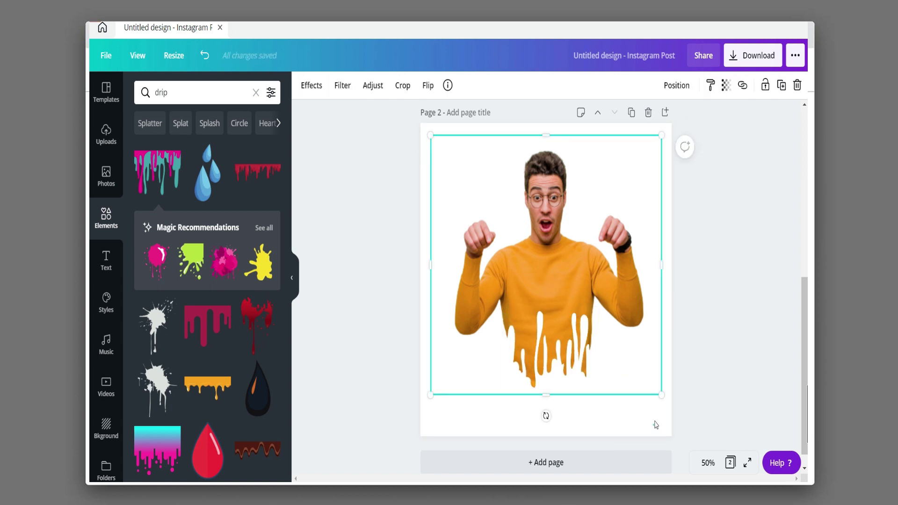
mouse_move(656, 425)
mouse_down()
mouse_move(502, 193)
mouse_move(504, 211)
mouse_up()
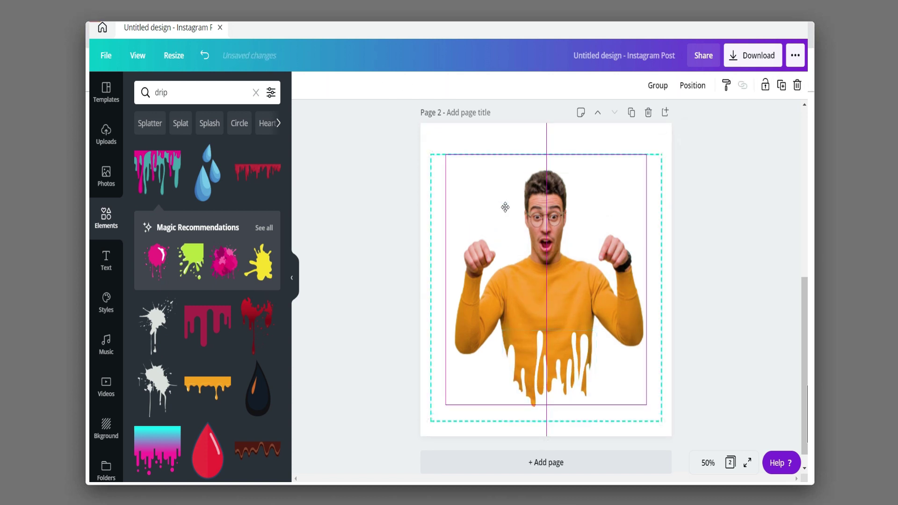
Add a black splatter at the top-left and a large black splatter sent behind the man.
click(736, 205)
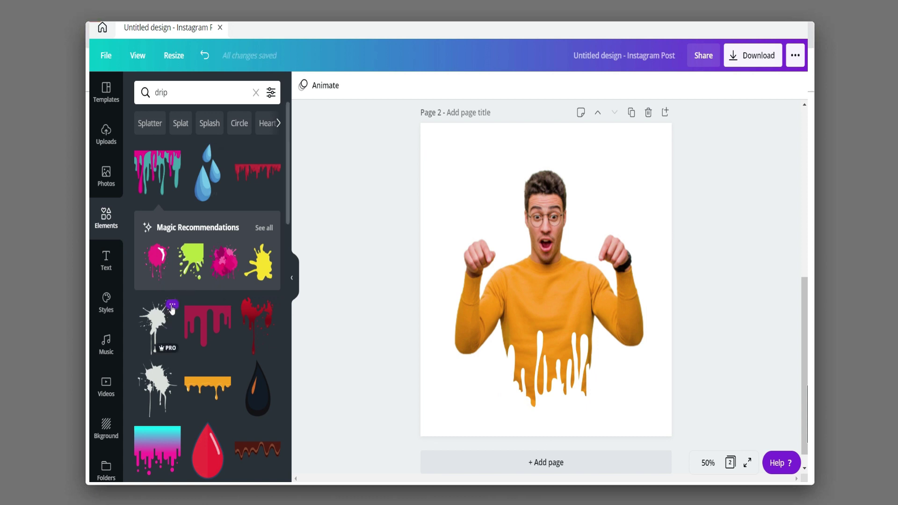
click(157, 389)
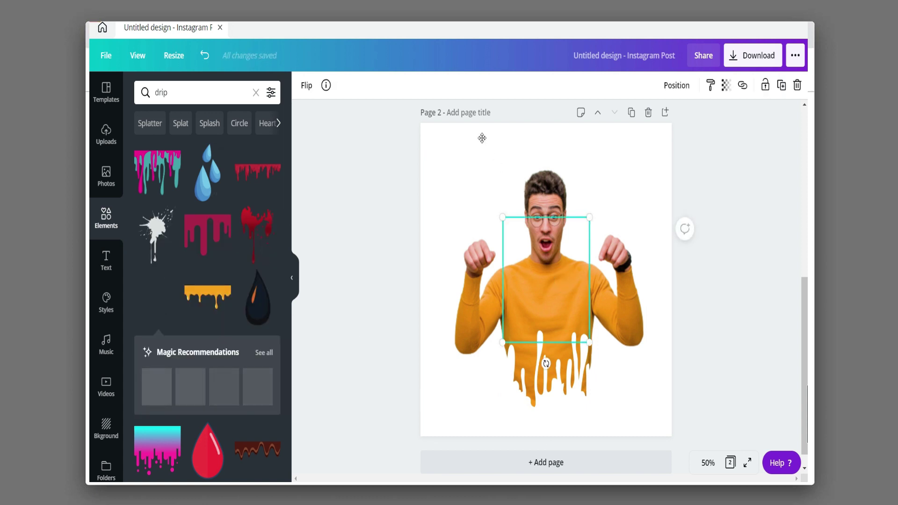
mouse_move(551, 261)
mouse_down()
mouse_move(475, 156)
mouse_move(475, 164)
mouse_up()
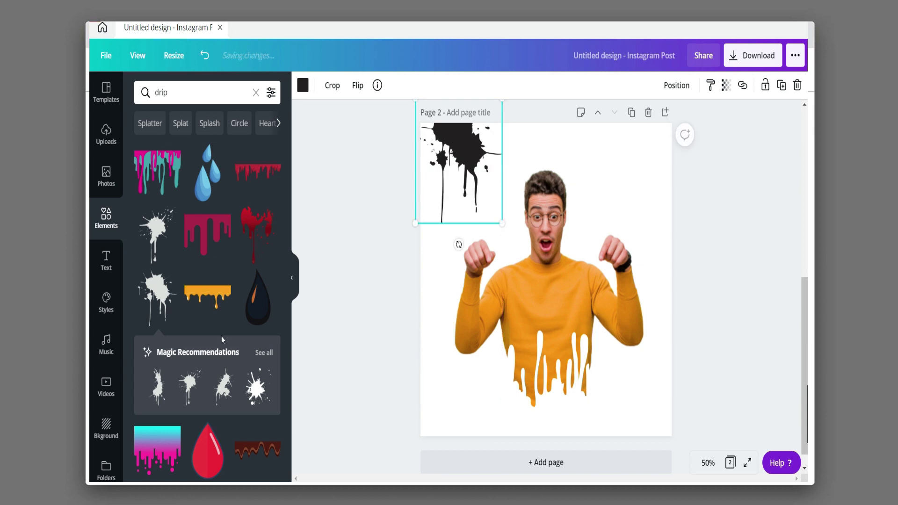
click(264, 352)
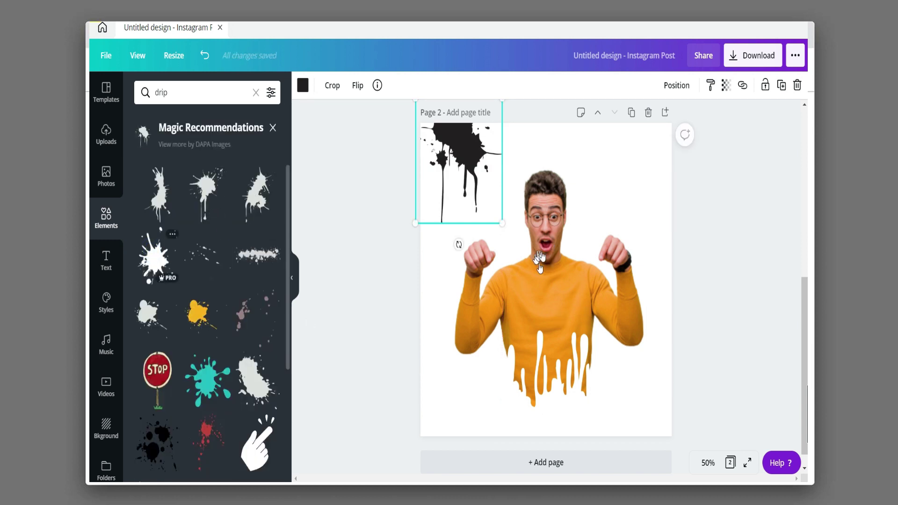
drag(539, 260, 541, 248)
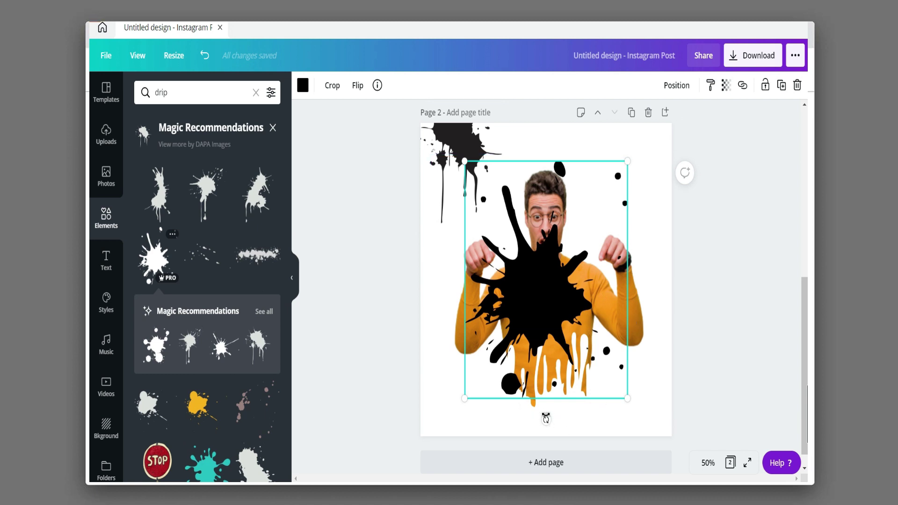
right_click(549, 299)
click(580, 359)
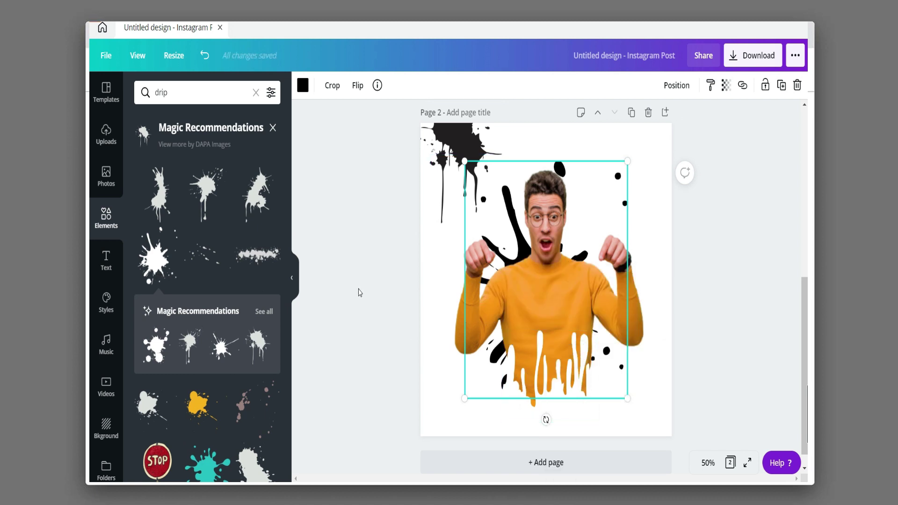
Add a streaky splatter bottom-right and a speckle splatter bottom-left, recoloured black.
click(241, 406)
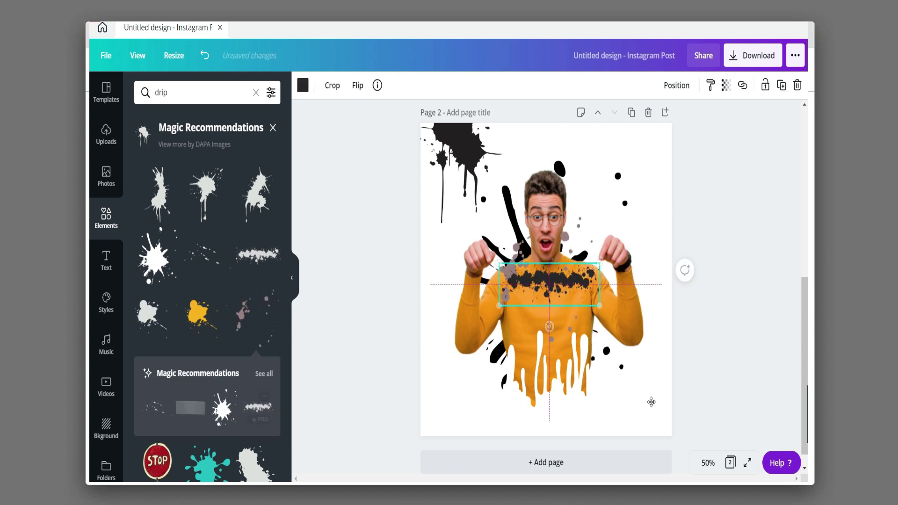
drag(557, 274, 652, 405)
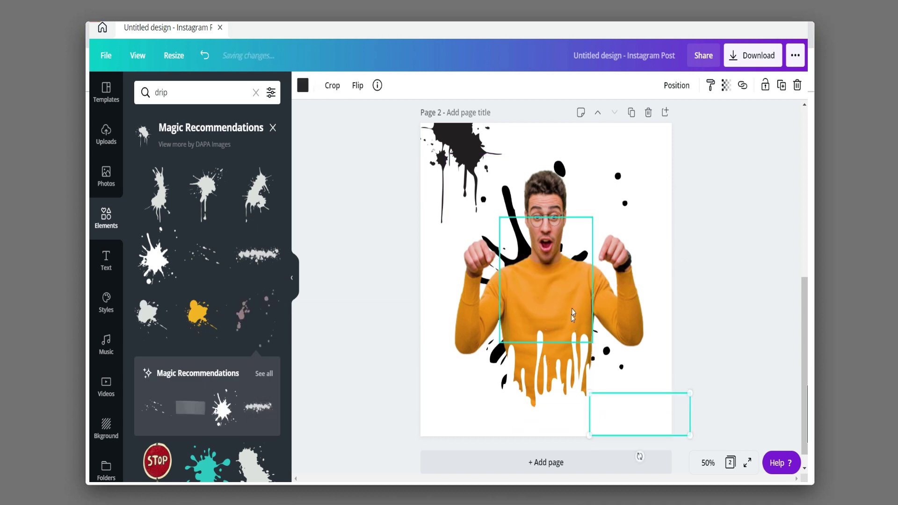
mouse_move(684, 403)
mouse_down()
mouse_move(447, 452)
mouse_move(457, 460)
mouse_up()
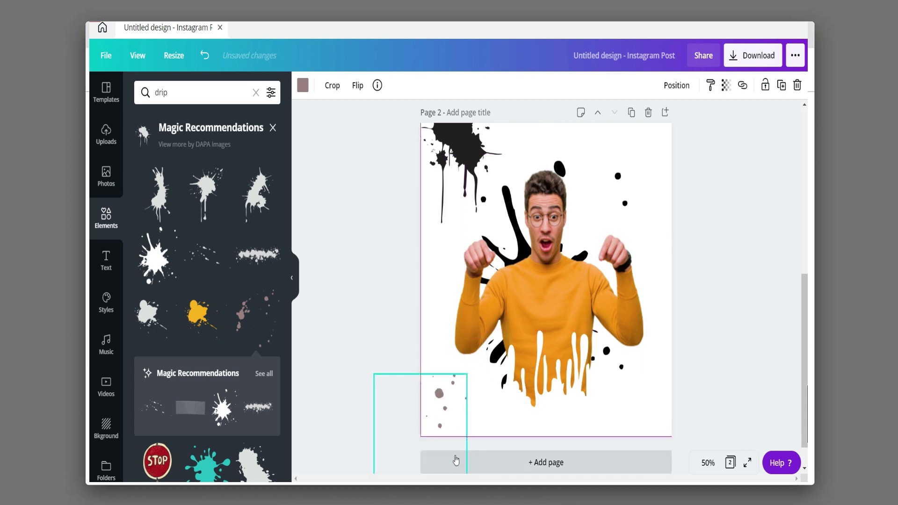
click(302, 85)
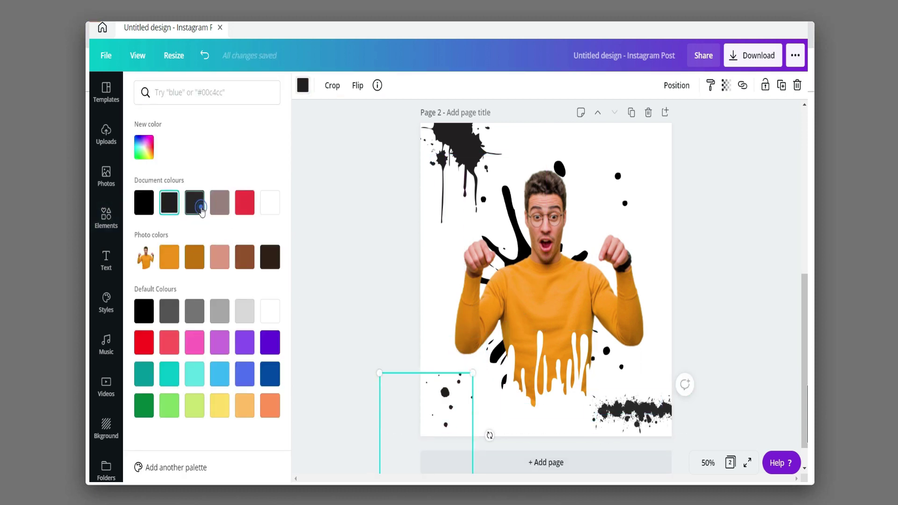
click(648, 419)
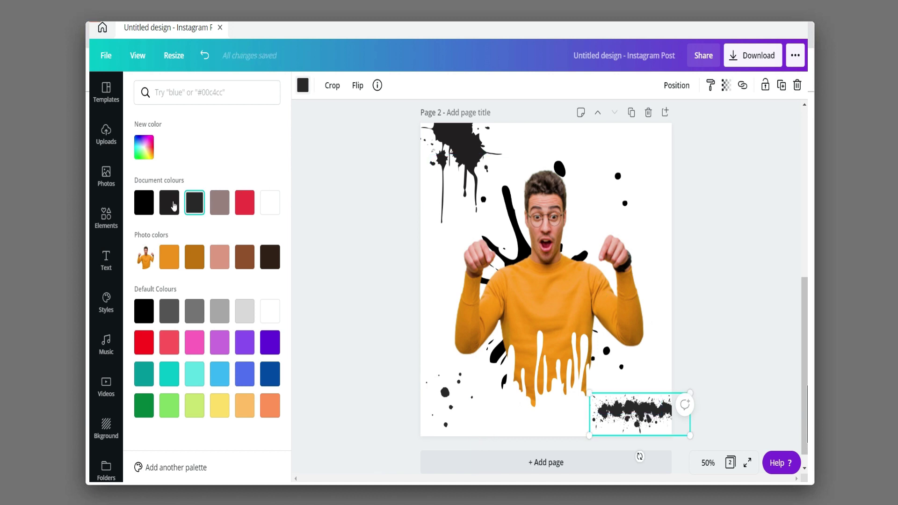
click(740, 242)
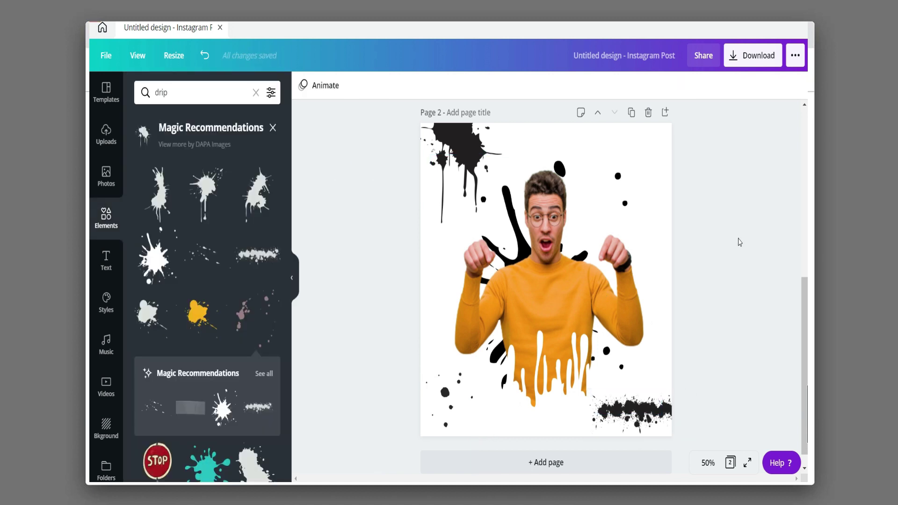
Scroll the canvas back up to page 1 with the woman and red splatters.
scroll(740, 241, up, 6)
scroll(740, 242, up, 2)
scroll(739, 242, down, 4)
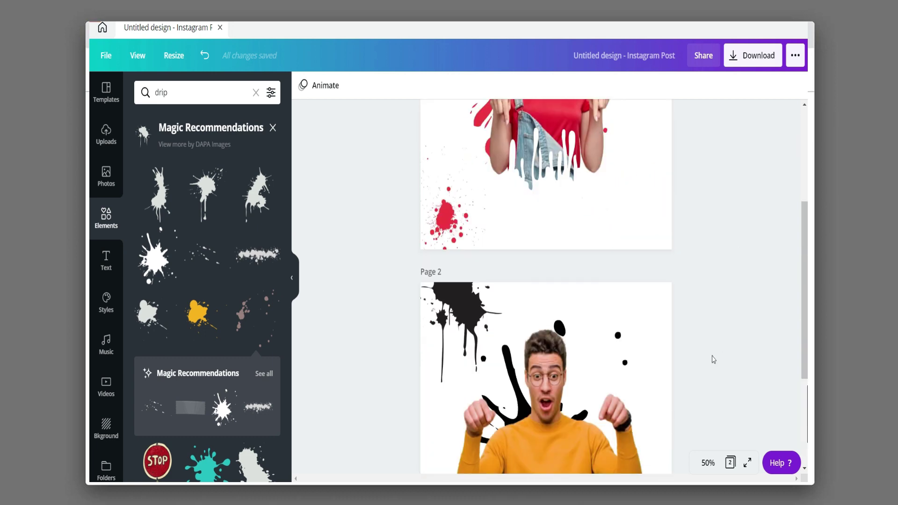
scroll(713, 360, down, 4)
scroll(707, 355, up, 2)
scroll(707, 356, up, 3)
scroll(706, 327, up, 3)
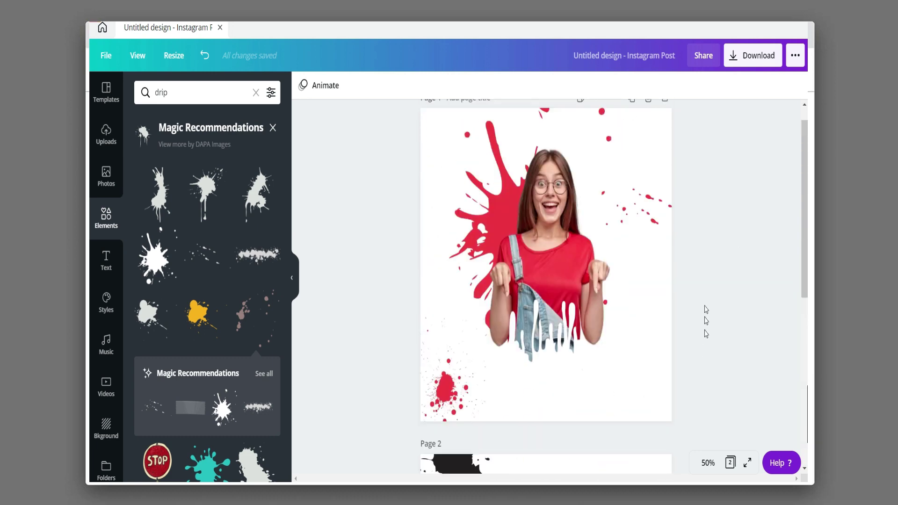
scroll(708, 243, up, 1)
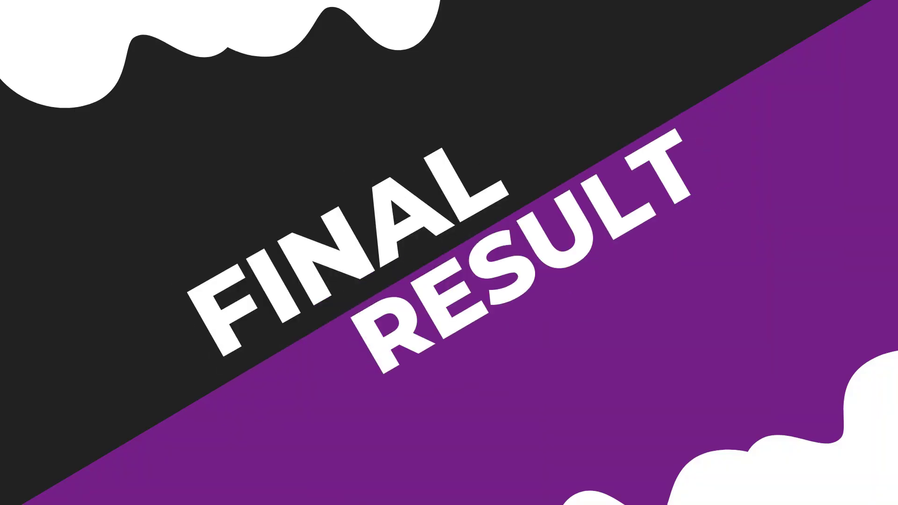
Present the post full screen, advancing to the man's page and back to the woman's.
scroll(673, 243, down, 1)
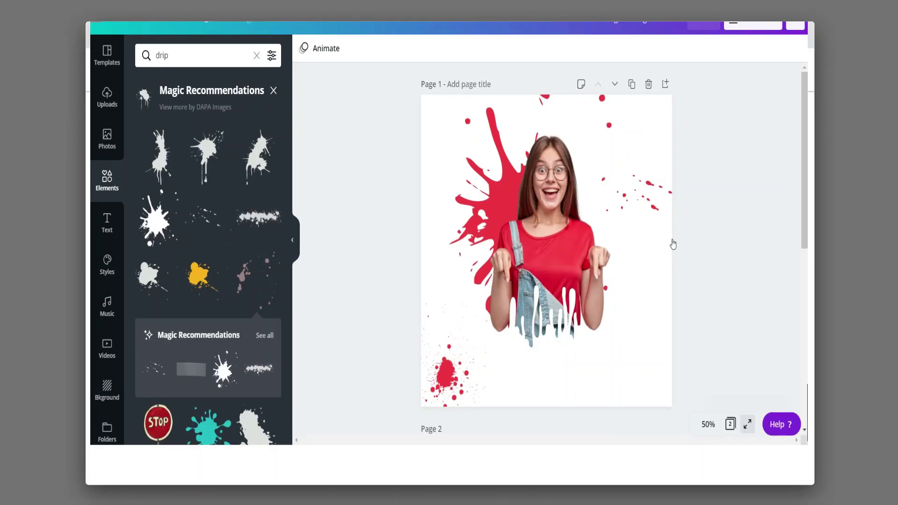
click(673, 243)
key(ctrl+alt+p)
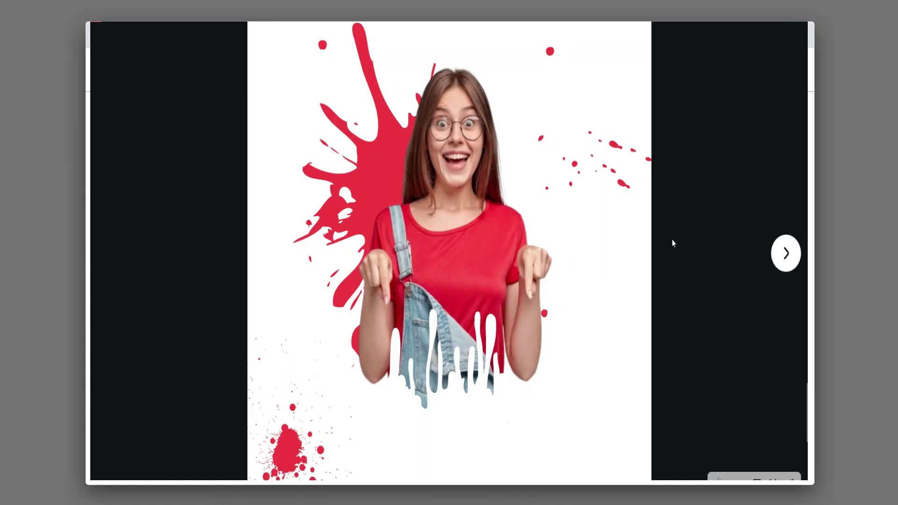
click(787, 254)
click(787, 254)
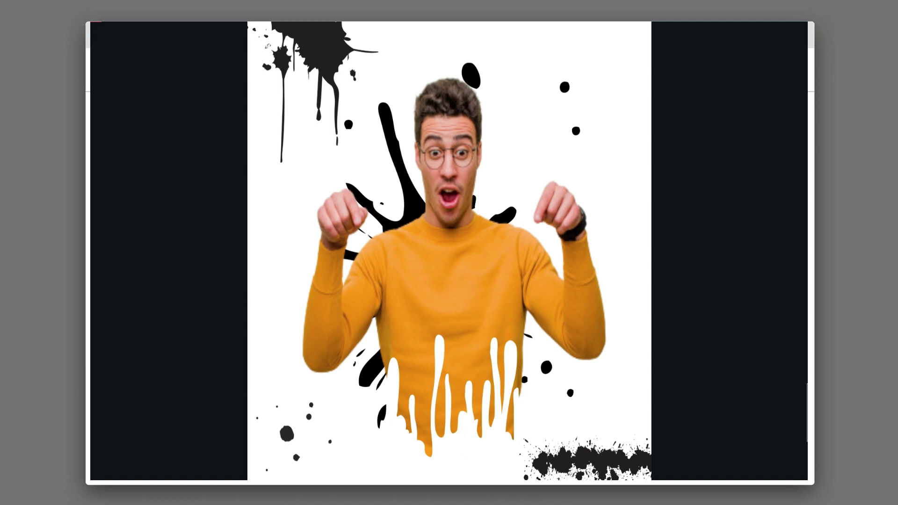
click(112, 253)
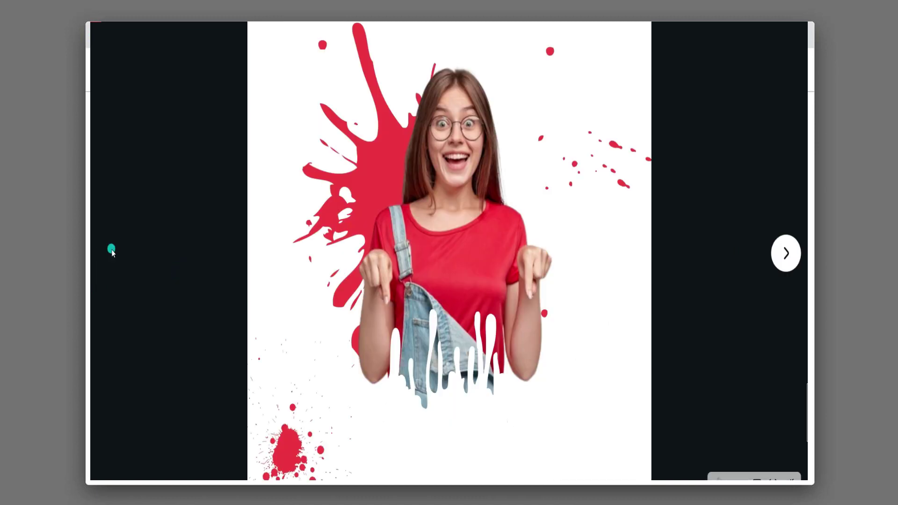